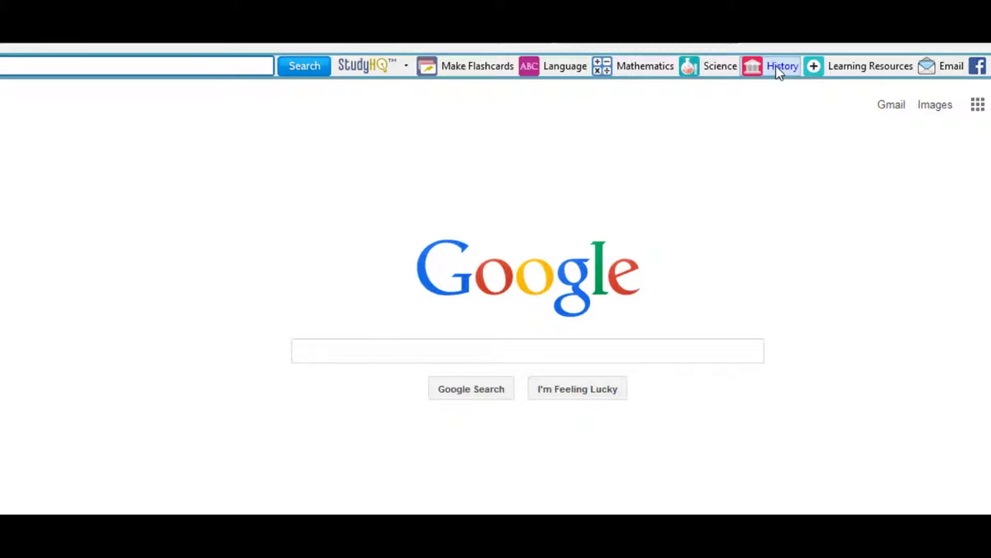
# Browse the learning resources list and the Science & Medicine and Mathematics category menus
pyautogui.click(875, 68)
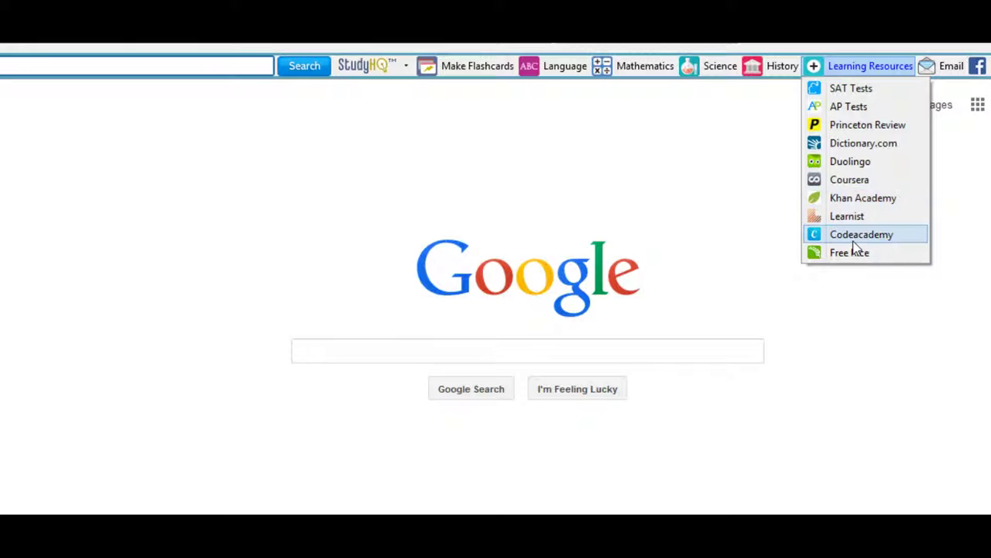
pyautogui.click(720, 99)
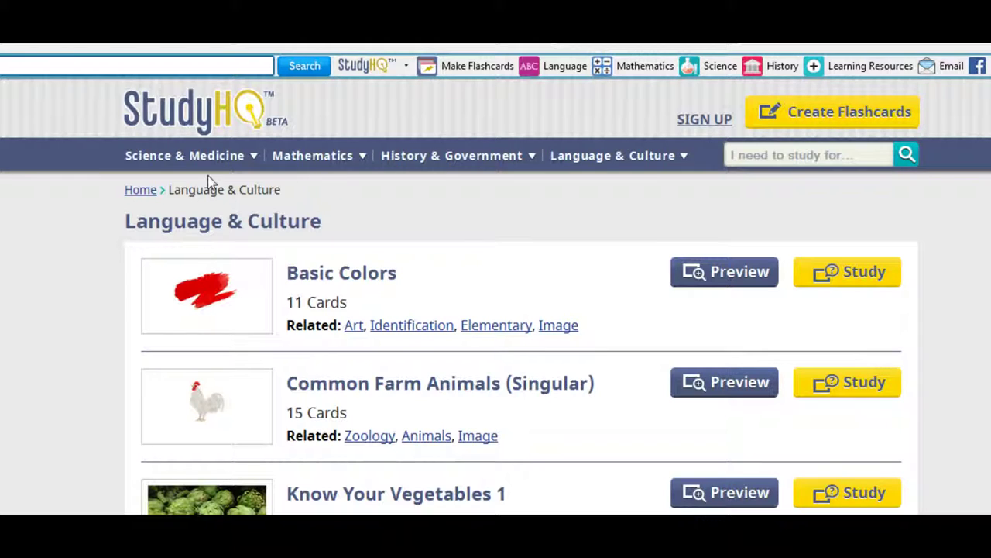
pyautogui.click(253, 160)
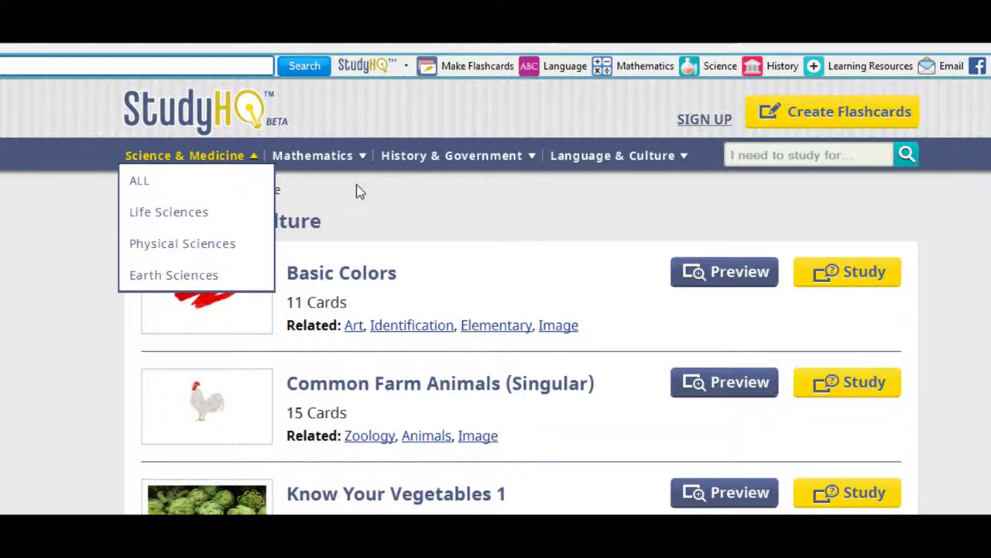
pyautogui.click(362, 159)
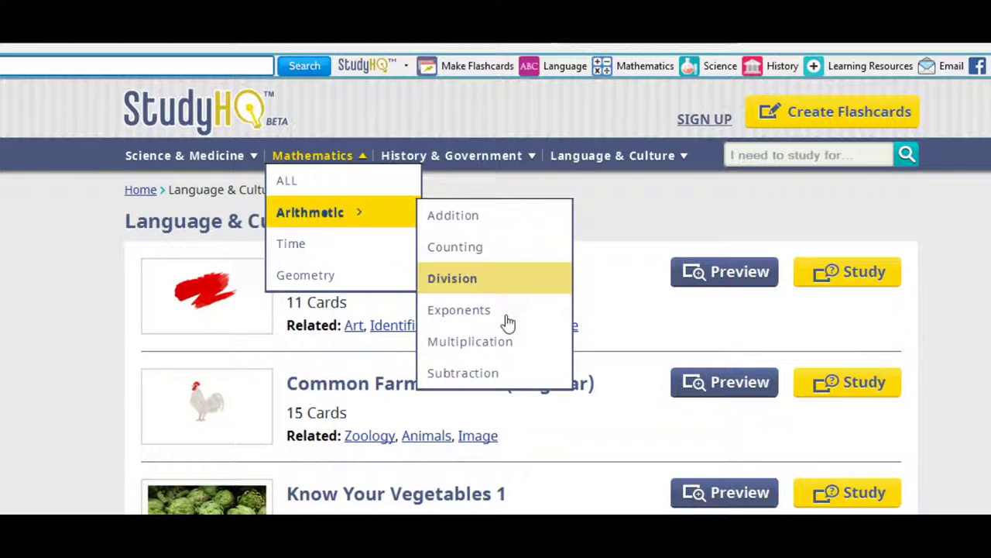
# Open Mathematics > Time, then Mathematics > Geometry, and check the History & Government and Language & Culture menus
pyautogui.click(287, 244)
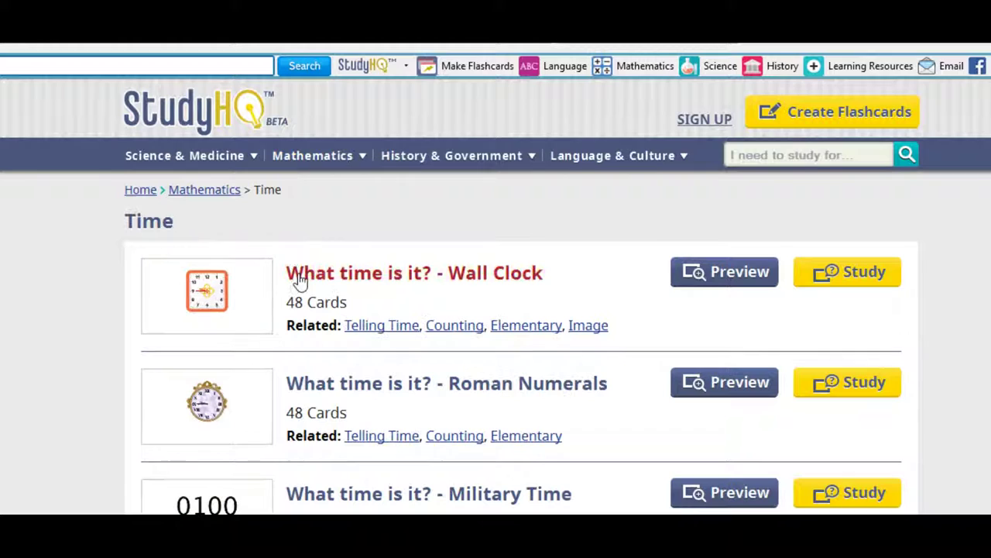
pyautogui.moveTo(310, 166)
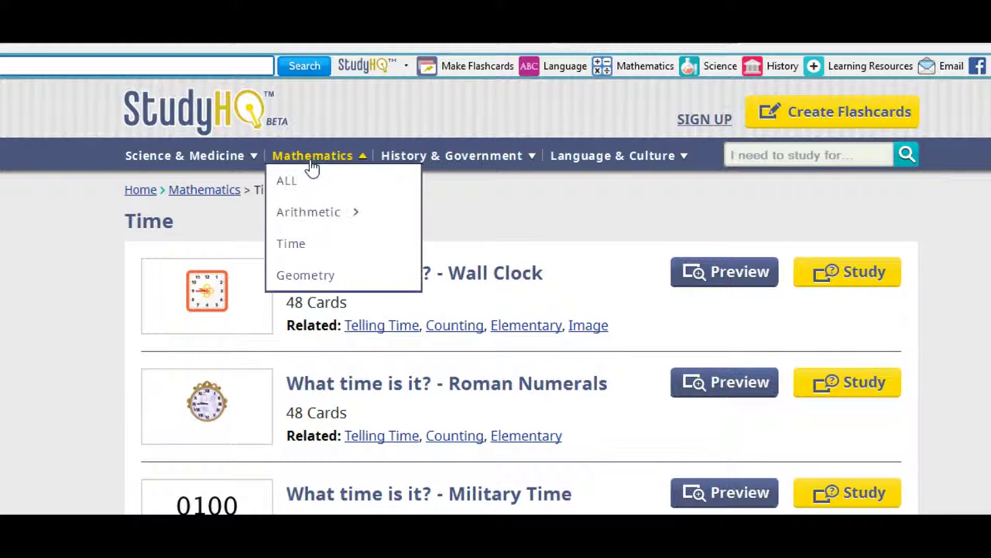
pyautogui.click(297, 277)
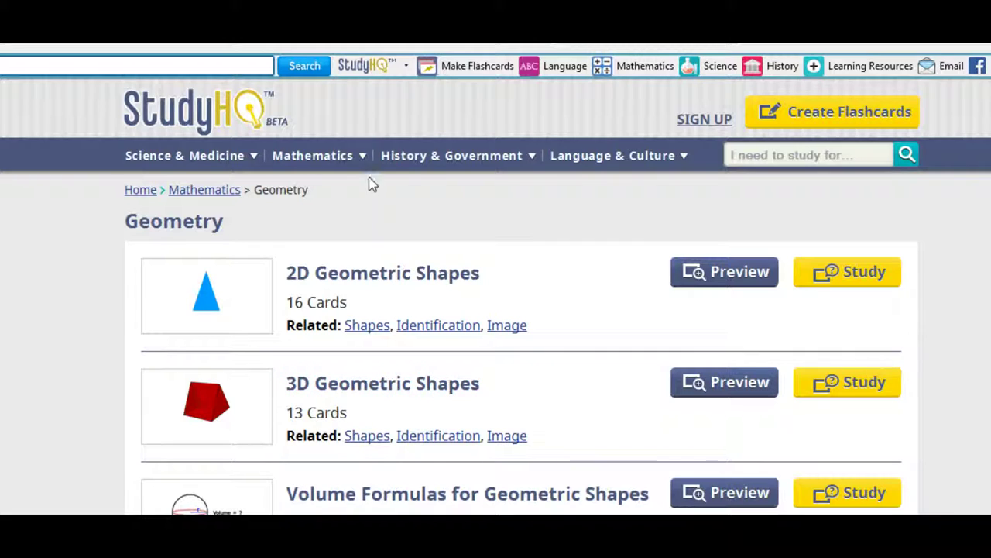
pyautogui.click(531, 160)
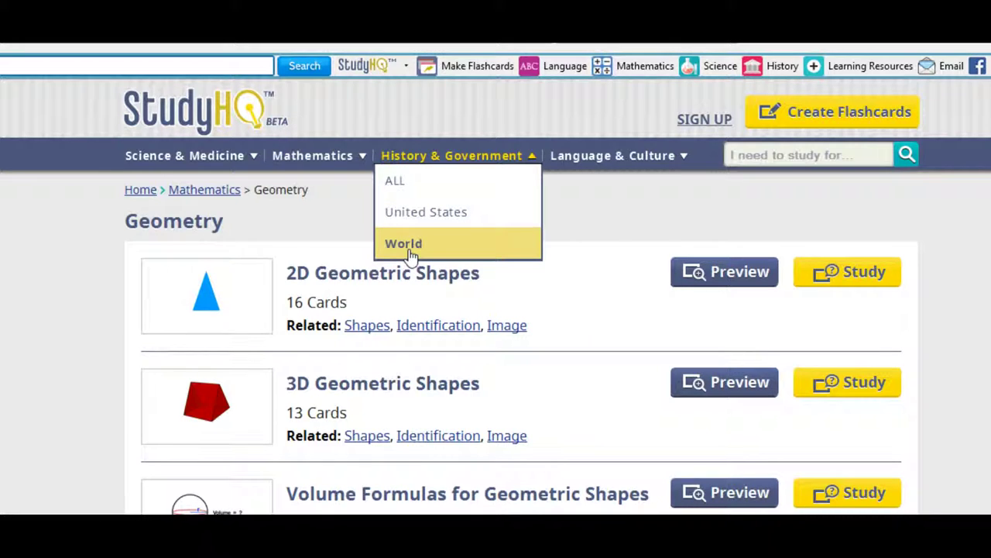
pyautogui.click(683, 157)
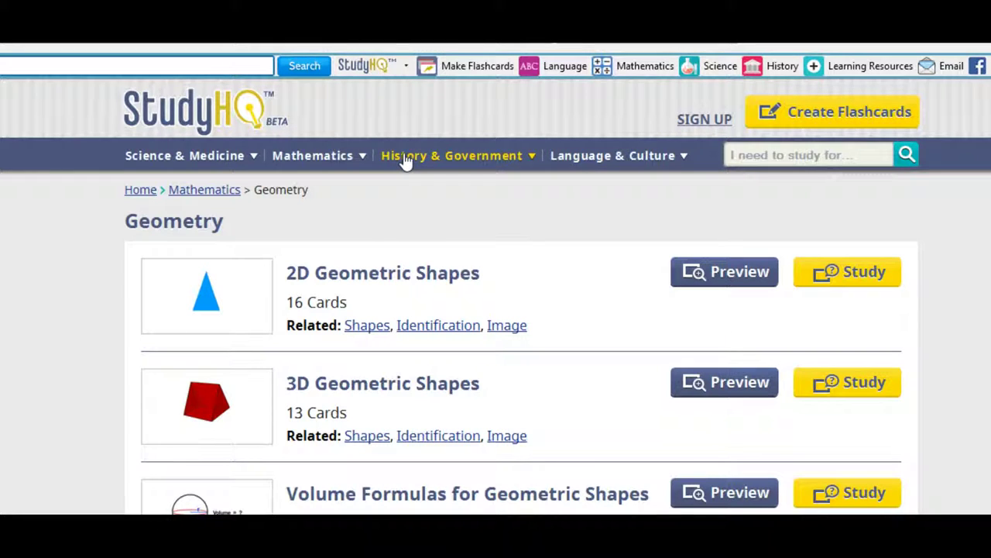
# List the flashcard sets starting with G from the footer's alphabetical index
pyautogui.moveTo(405, 159)
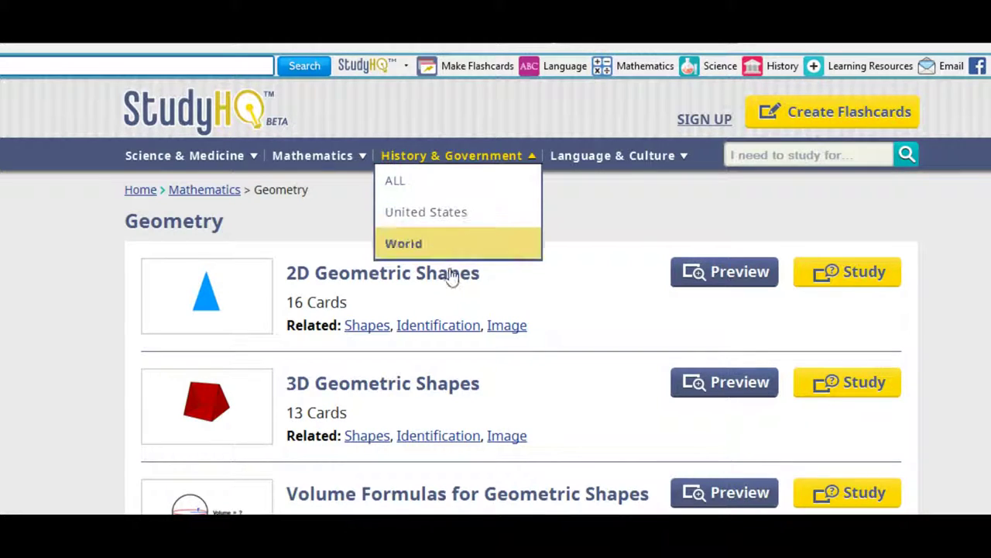
pyautogui.scroll(-6, 457, 292)
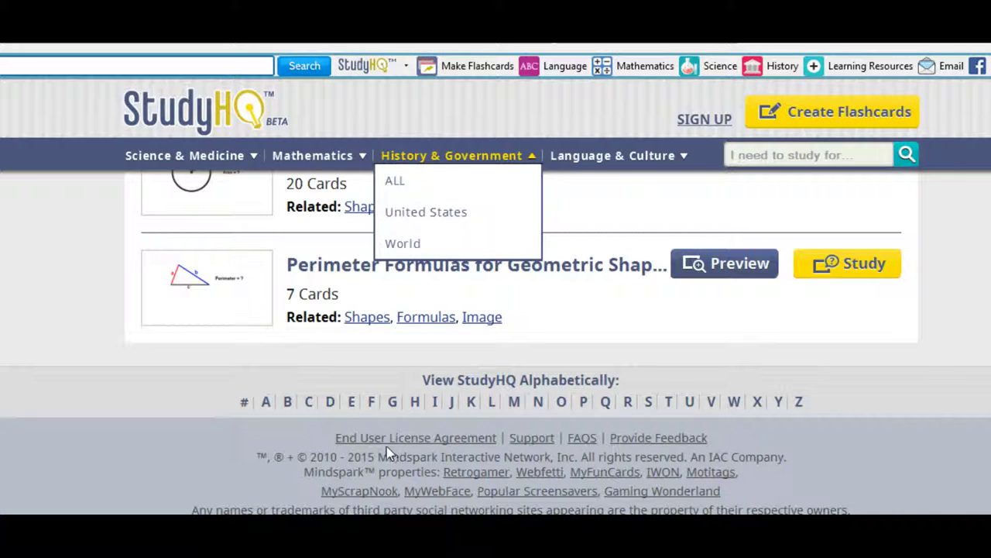
pyautogui.click(392, 405)
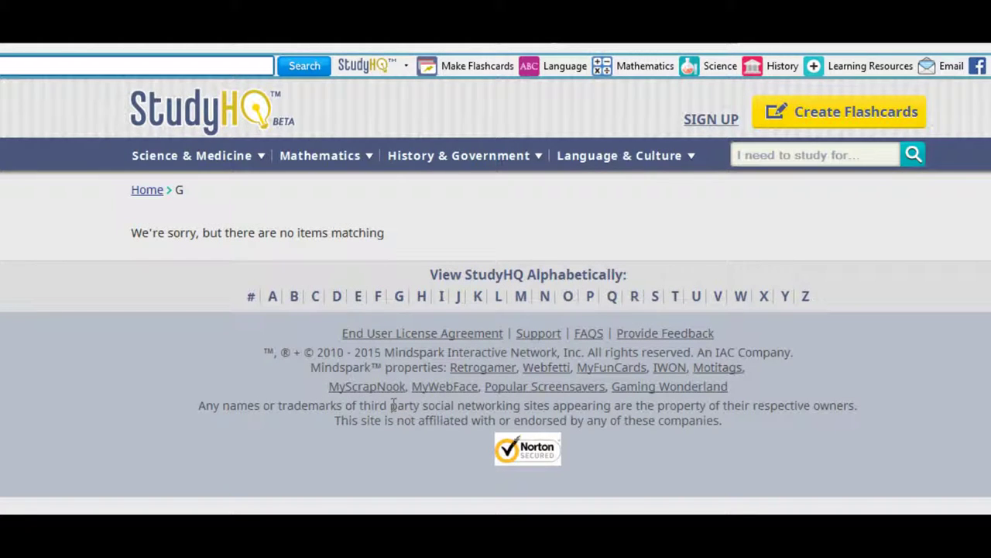
# Open the F alphabetical listing and scroll through its sets
pyautogui.click(377, 299)
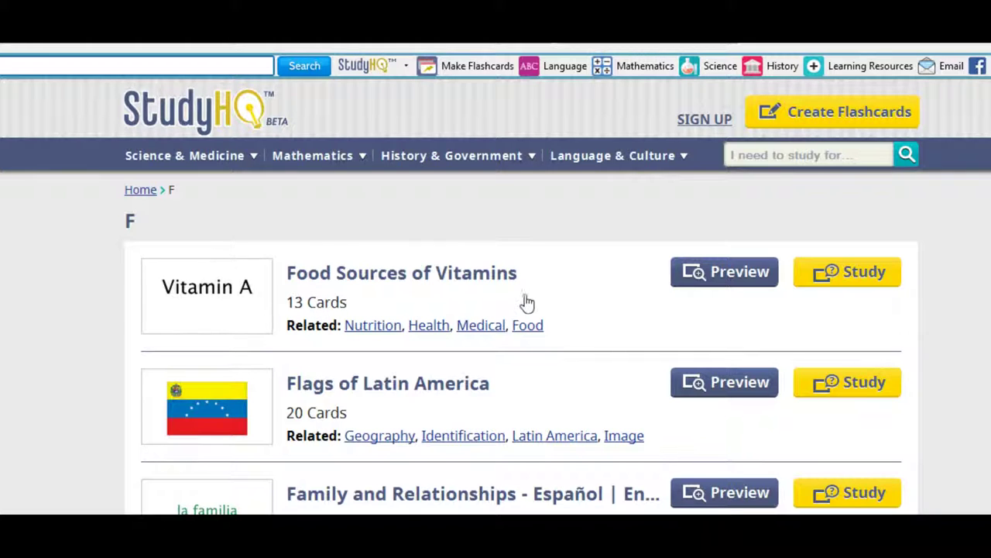
pyautogui.scroll(-3, 504, 305)
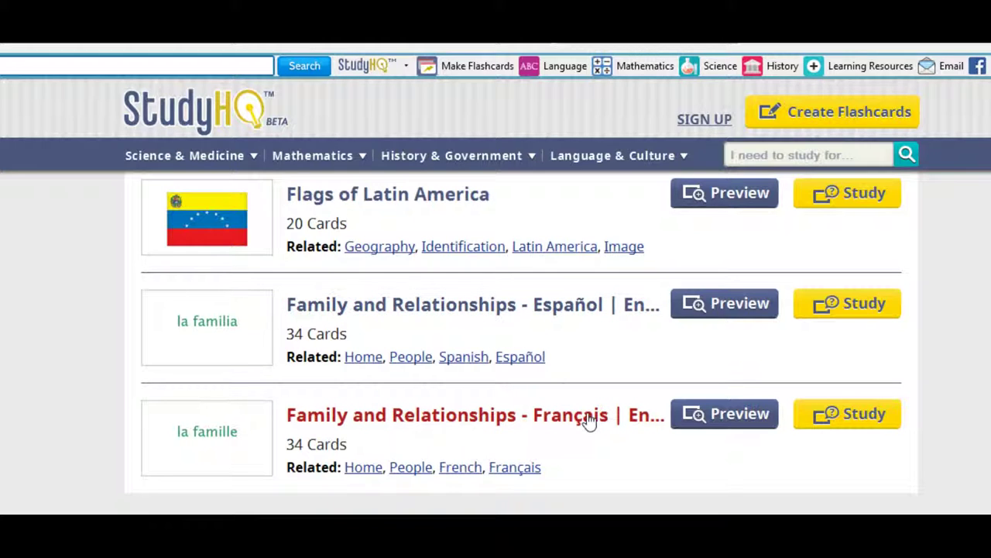
pyautogui.scroll(-2, 503, 414)
pyautogui.scroll(2, 500, 411)
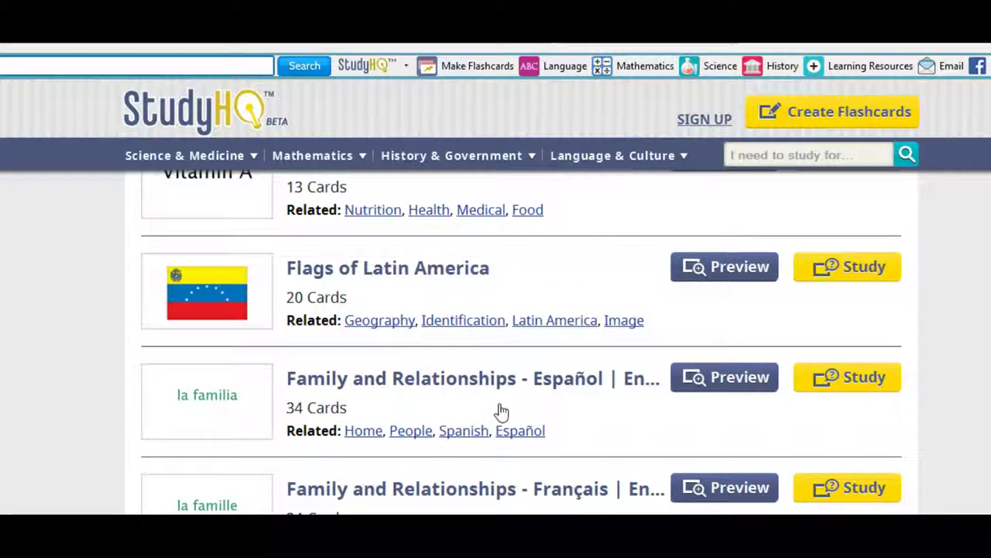
pyautogui.scroll(-3, 501, 412)
pyautogui.scroll(4, 500, 411)
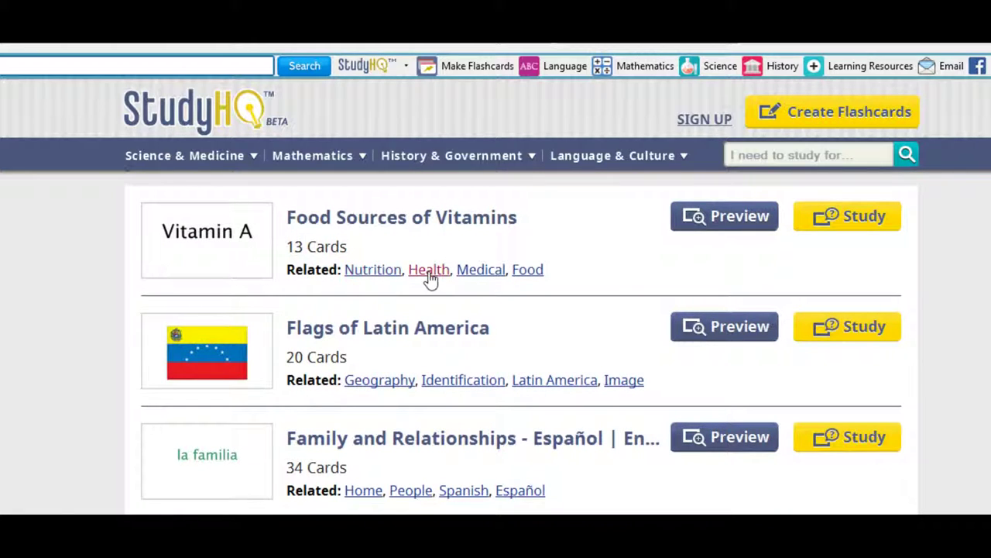
pyautogui.scroll(-1, 449, 409)
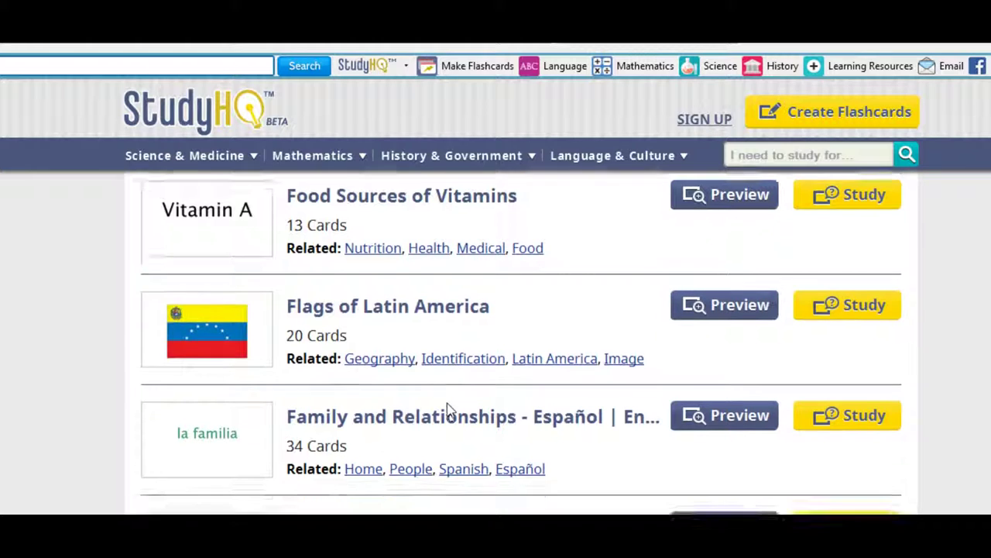
pyautogui.scroll(-3, 447, 409)
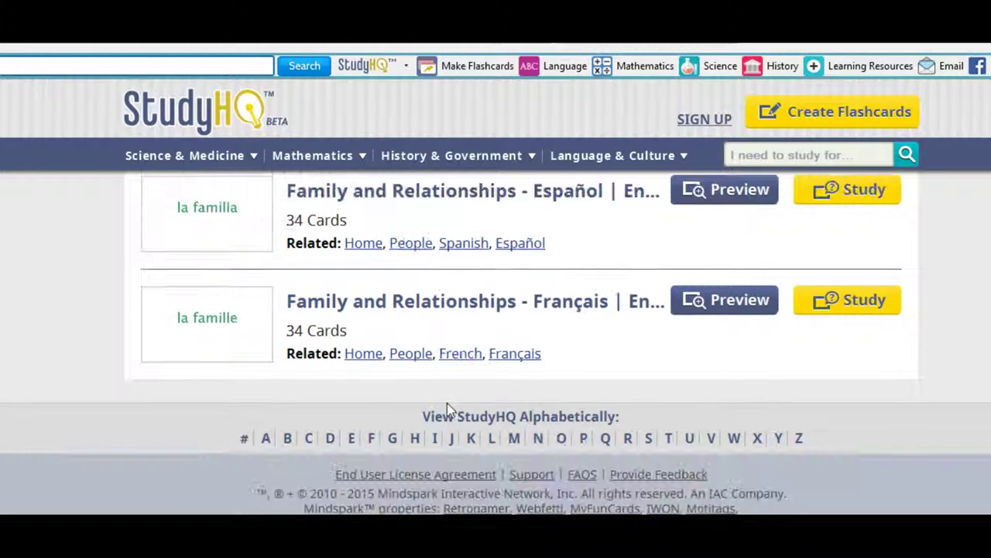
# Open the W listing and scroll through Weather Conditions and the What time is it? decks
pyautogui.click(734, 438)
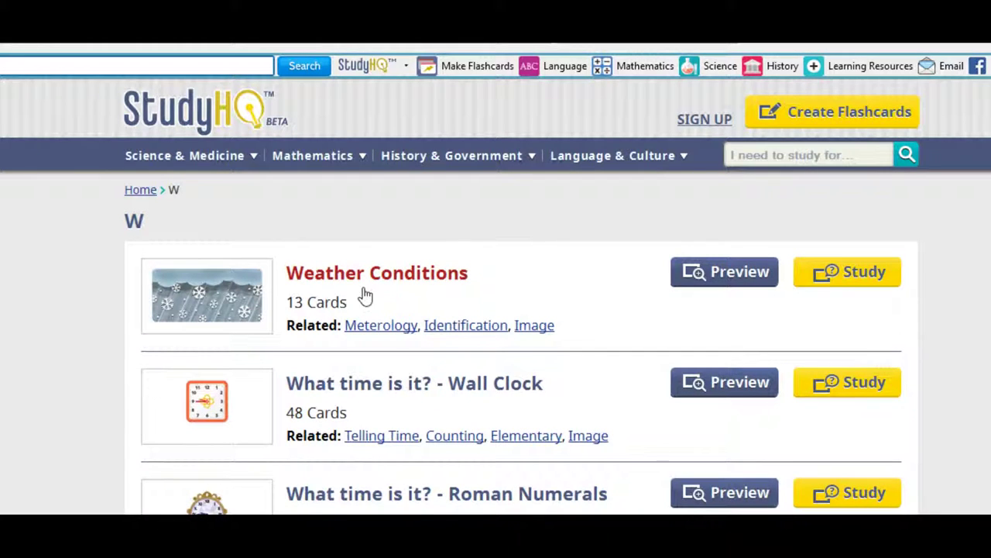
pyautogui.scroll(-1, 394, 311)
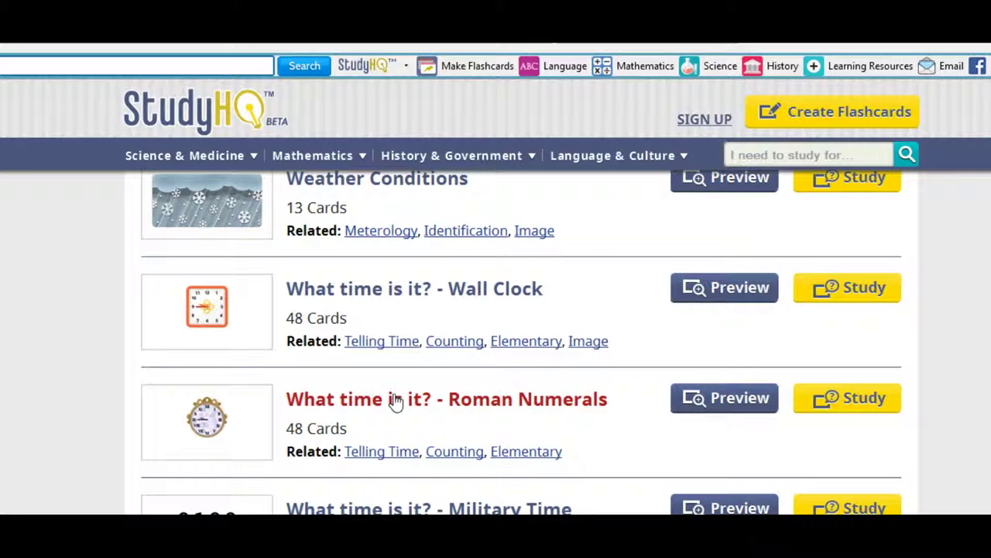
pyautogui.scroll(-1, 395, 400)
pyautogui.scroll(-2, 395, 400)
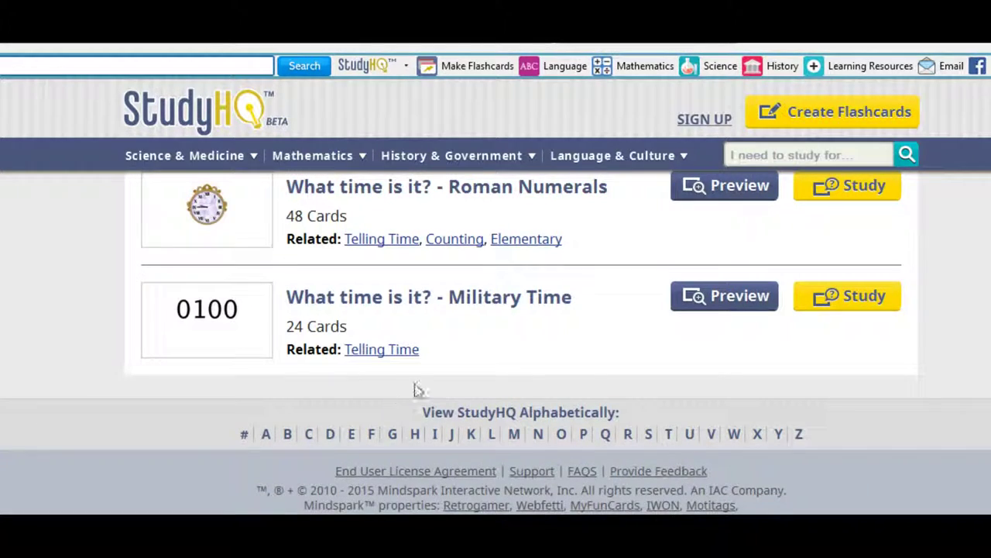
pyautogui.scroll(1, 414, 391)
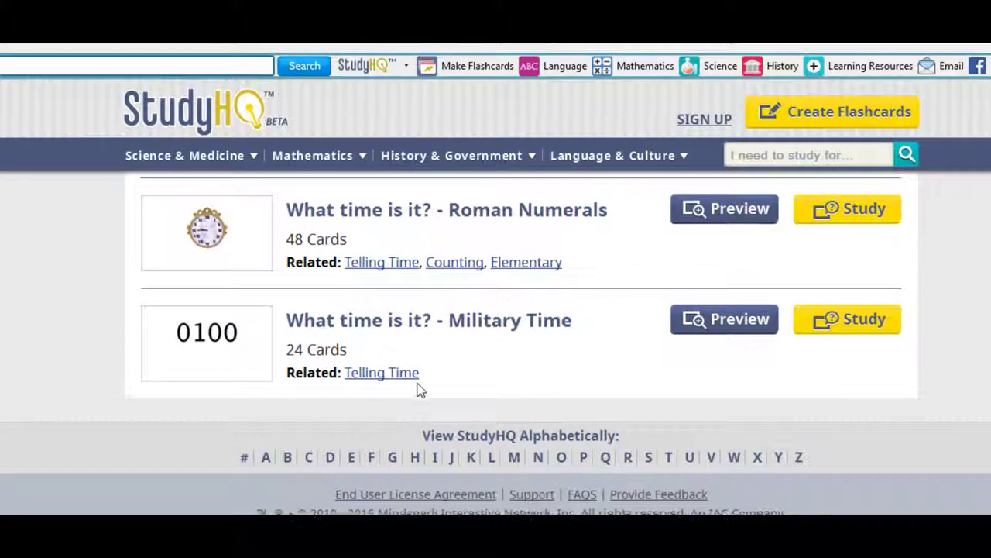
# Open the D alphabetical listing and scroll through its sets
pyautogui.click(330, 458)
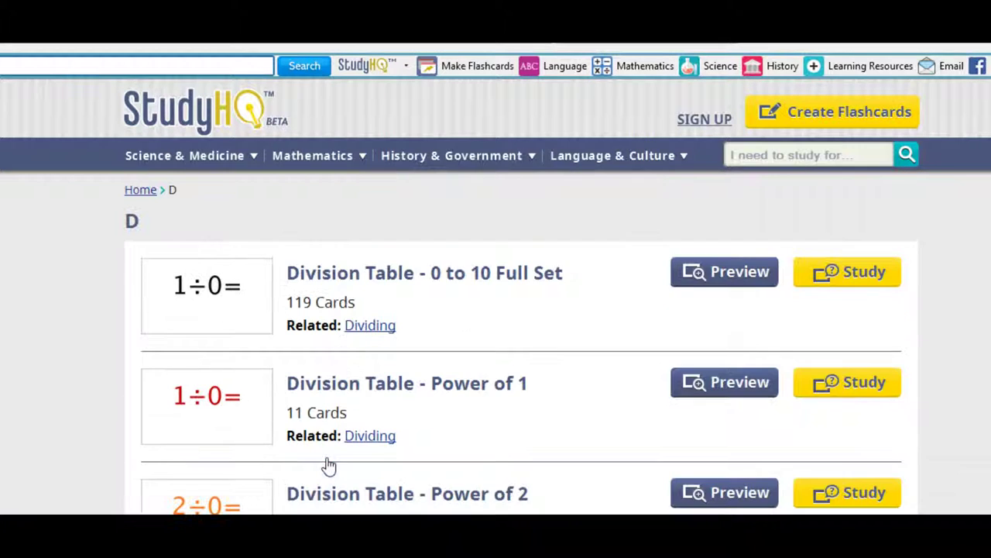
pyautogui.scroll(-6, 491, 376)
pyautogui.scroll(-5, 529, 377)
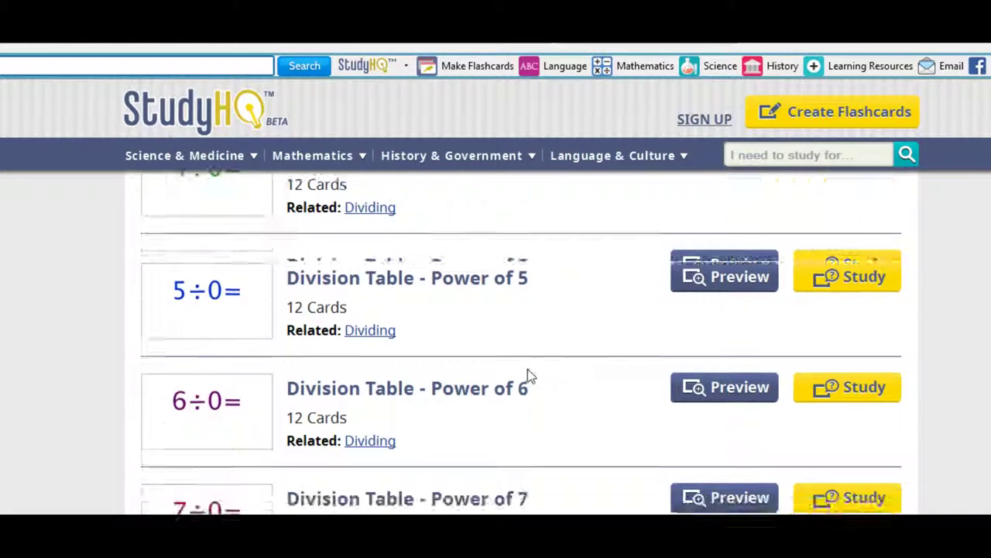
pyautogui.scroll(5, 530, 377)
pyautogui.scroll(5, 527, 377)
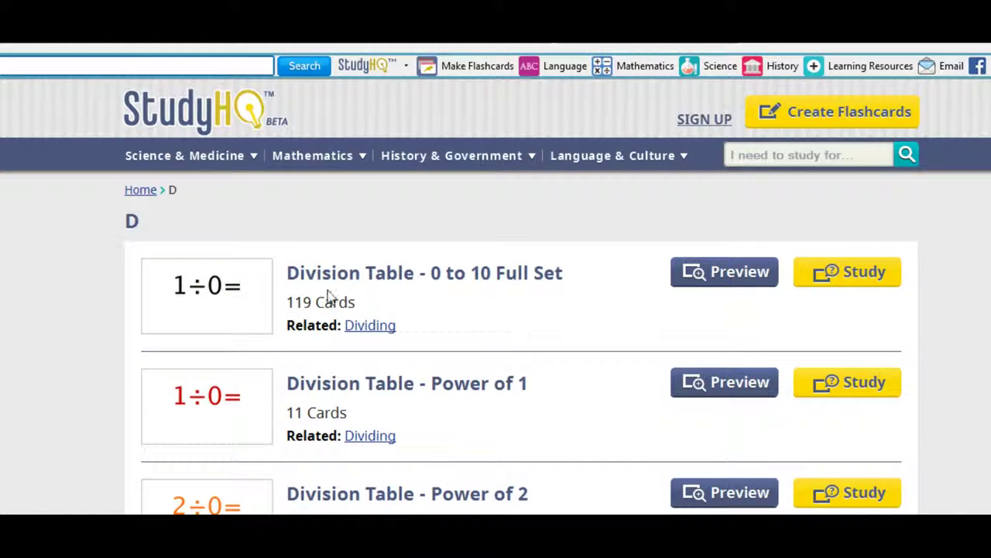
pyautogui.scroll(-6, 465, 418)
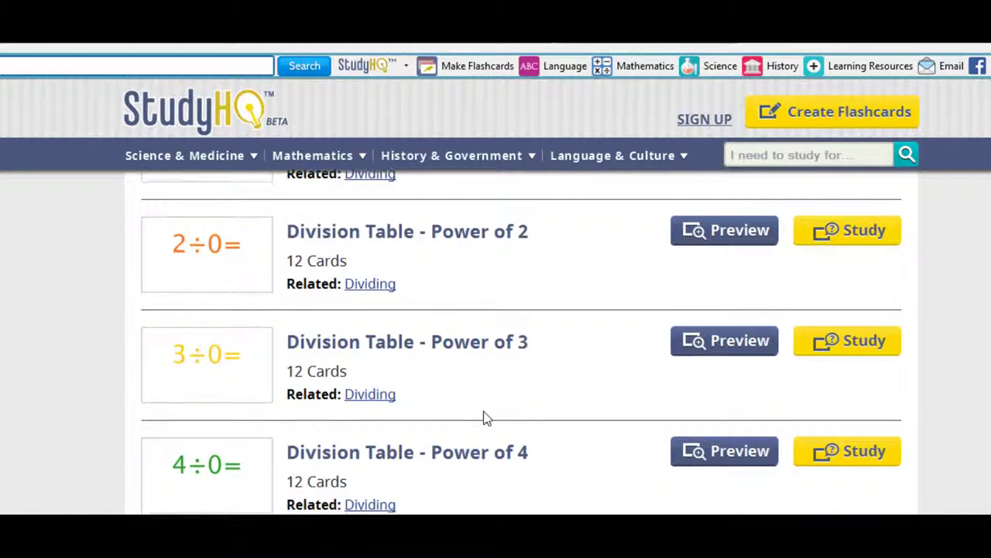
pyautogui.scroll(-3, 487, 418)
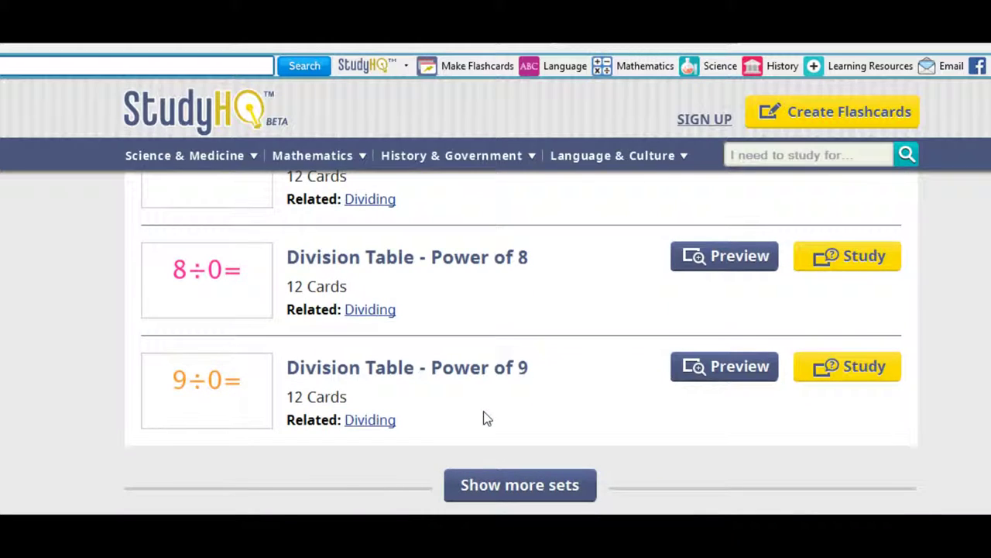
# Load more sets into the D listing, then scroll back to the top
pyautogui.click(512, 494)
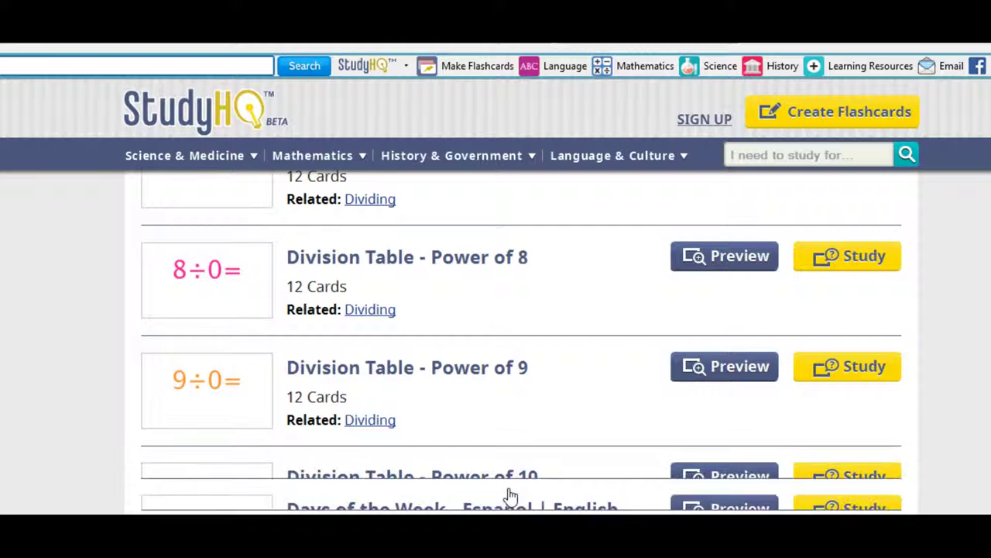
pyautogui.scroll(-5, 513, 388)
pyautogui.scroll(-2, 513, 385)
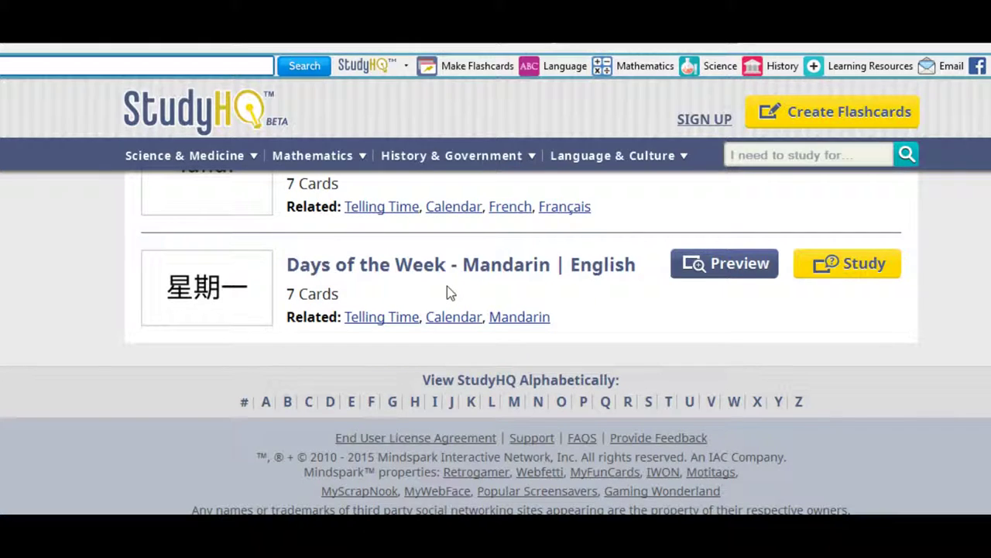
pyautogui.scroll(1, 447, 285)
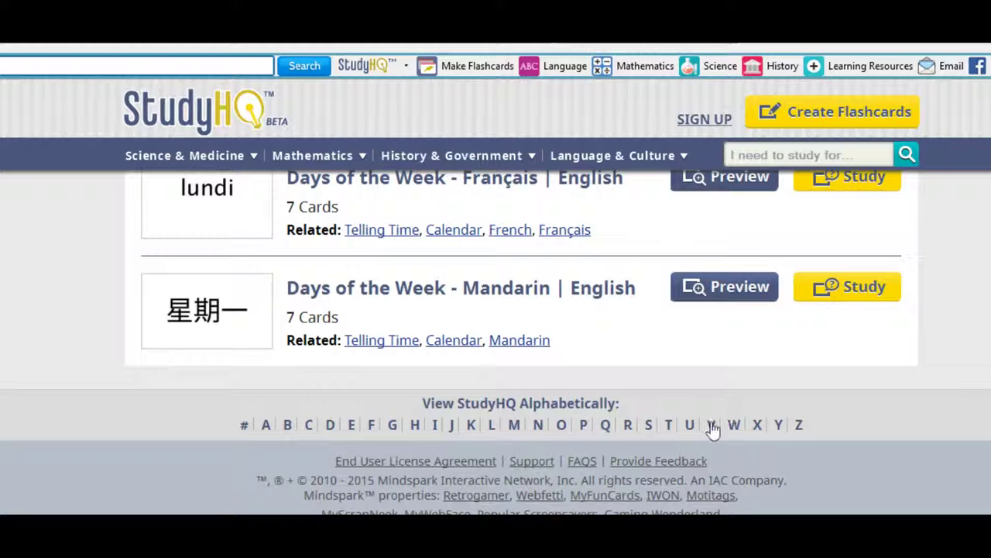
pyautogui.scroll(10, 444, 379)
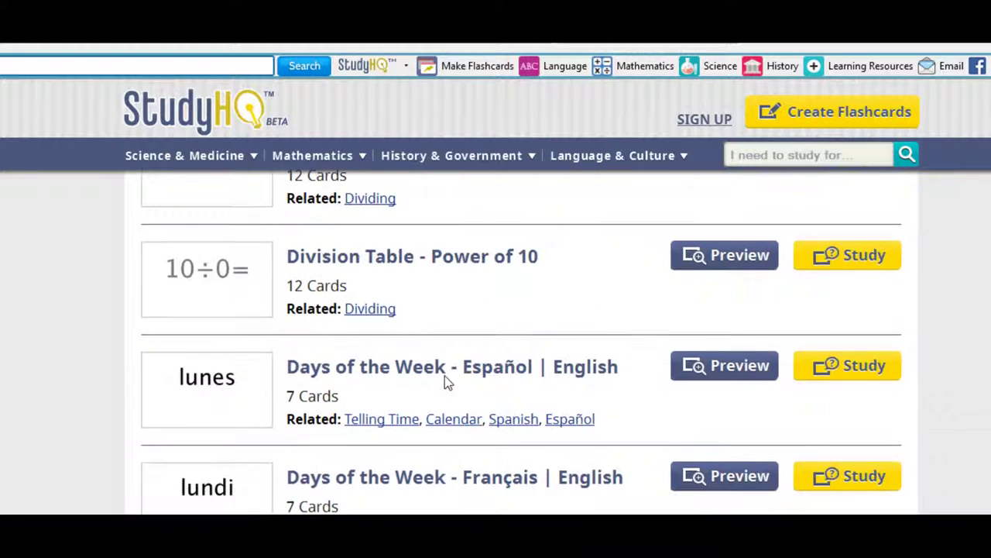
pyautogui.scroll(3, 444, 381)
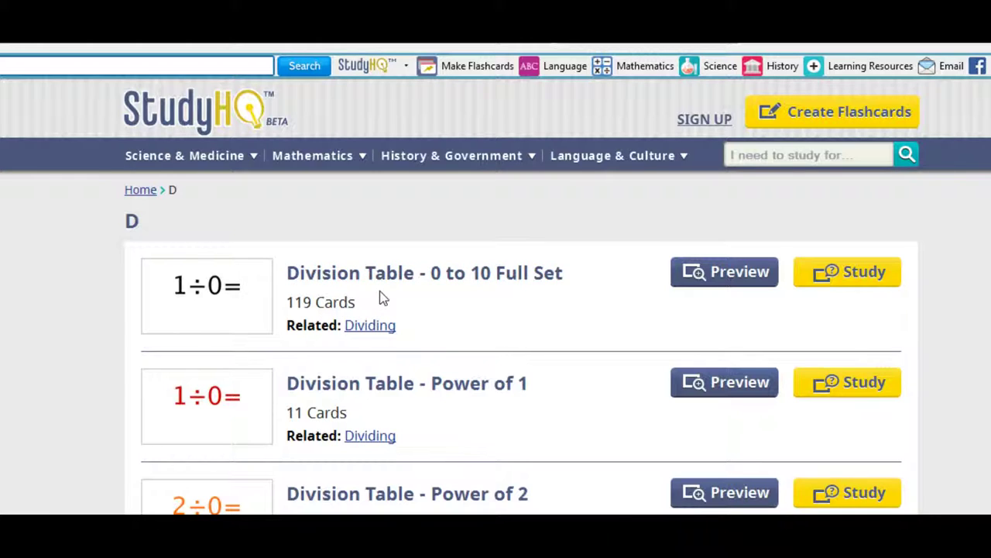
# Start Study Mode on Division Table - 0 to 10 Full Set and reveal the 1÷0= answer
pyautogui.click(858, 275)
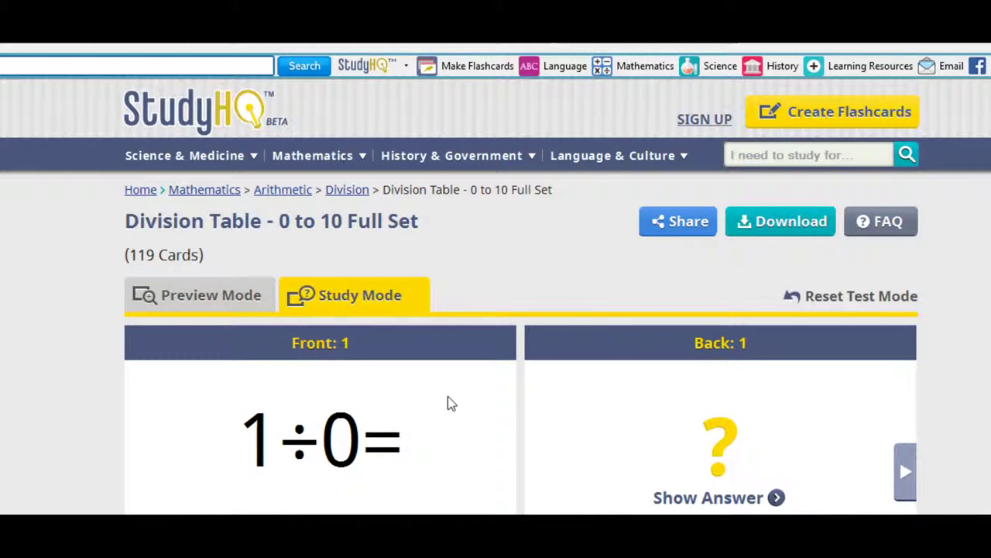
pyautogui.scroll(-1, 451, 403)
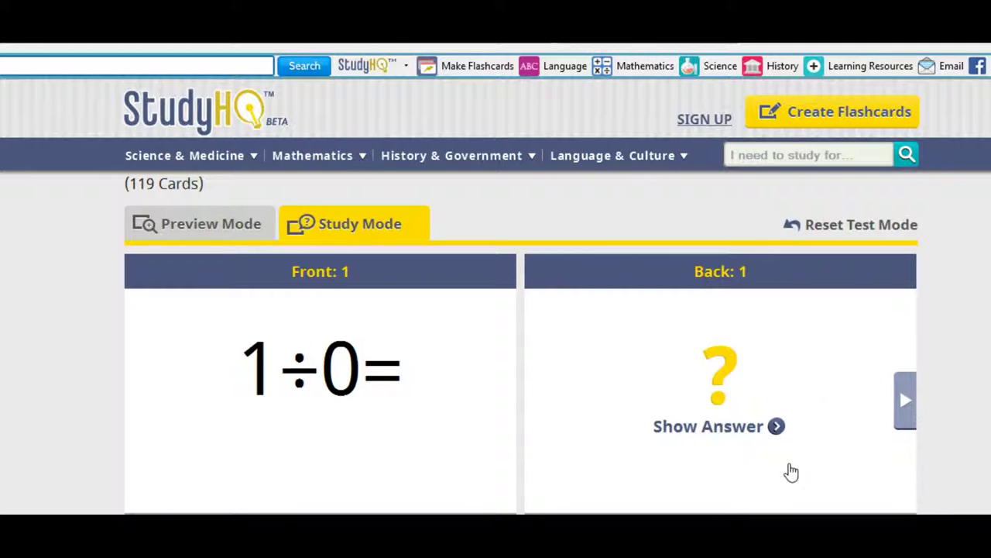
pyautogui.click(776, 428)
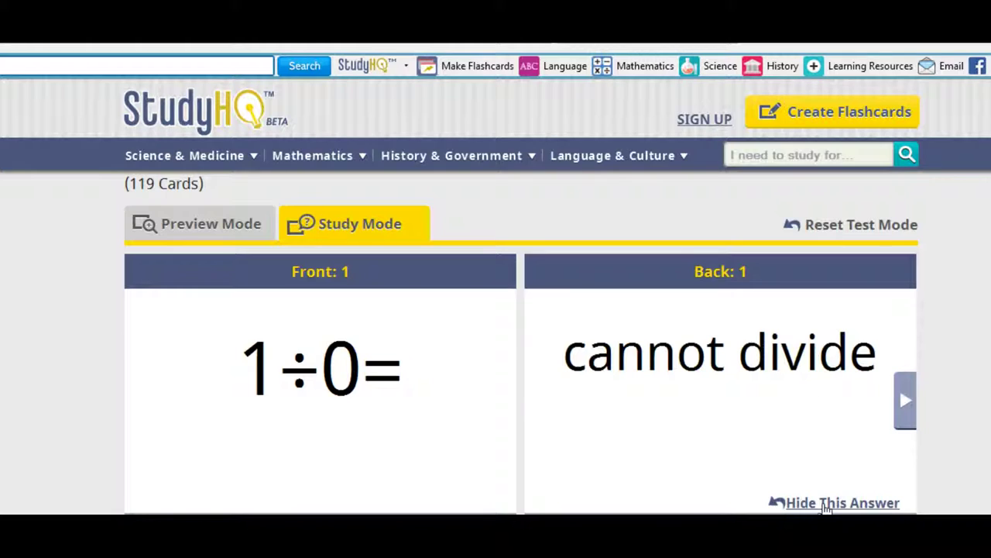
pyautogui.click(906, 403)
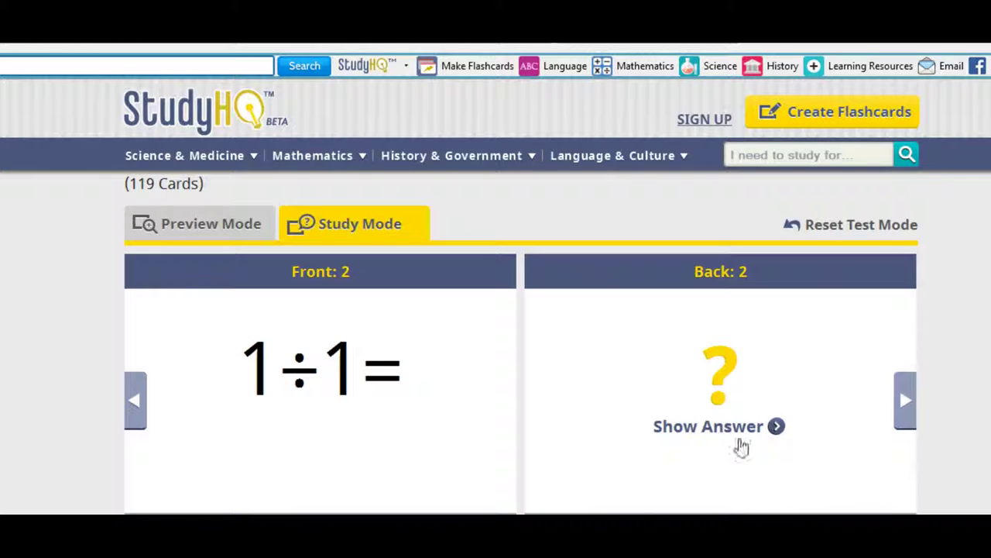
# Reveal the 1÷1= answer and advance to card 3 (2÷1=)
pyautogui.click(776, 431)
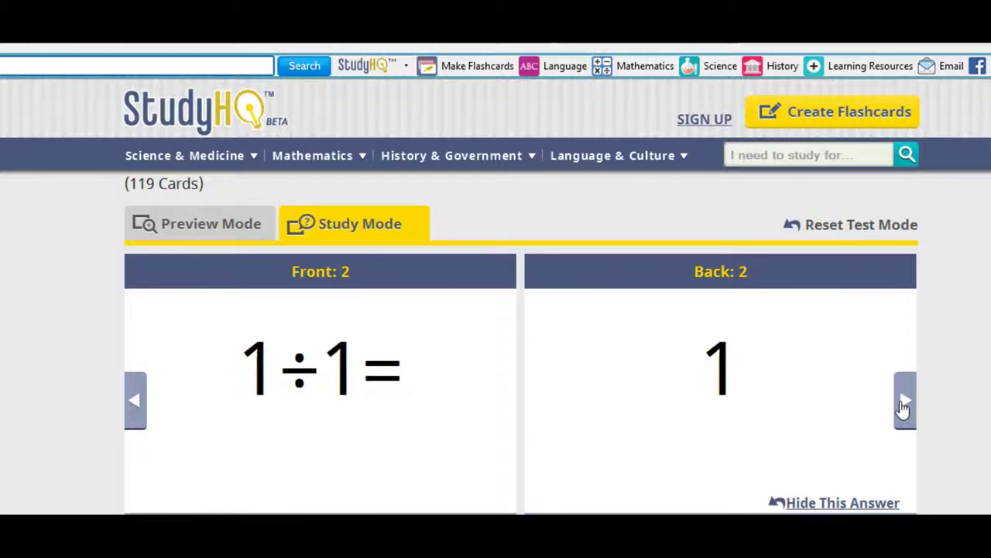
pyautogui.click(903, 403)
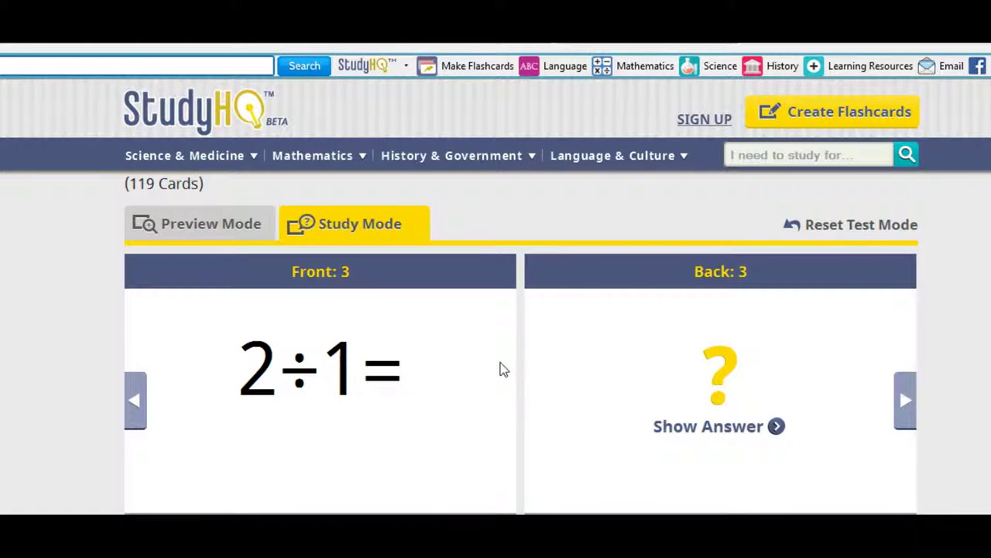
pyautogui.scroll(-3, 597, 359)
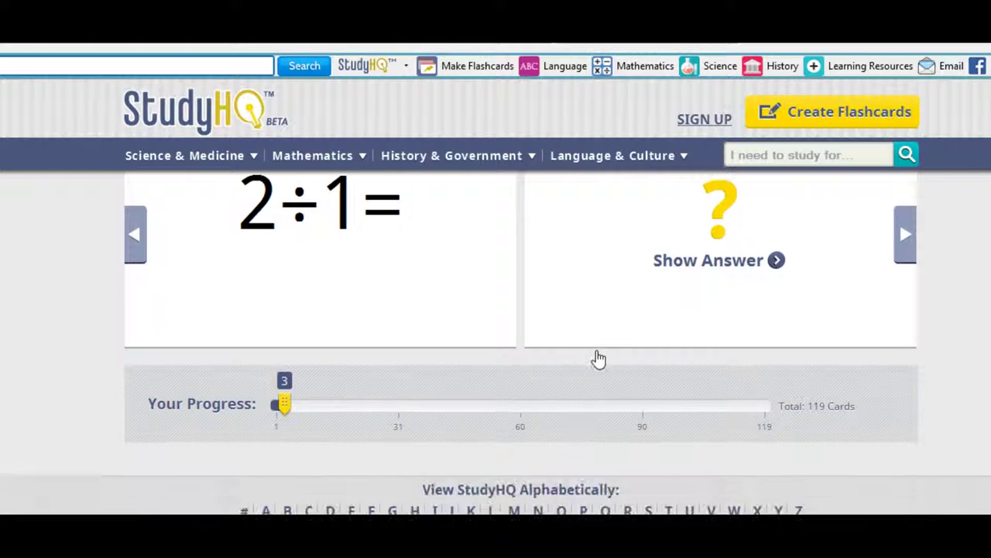
pyautogui.scroll(3, 597, 359)
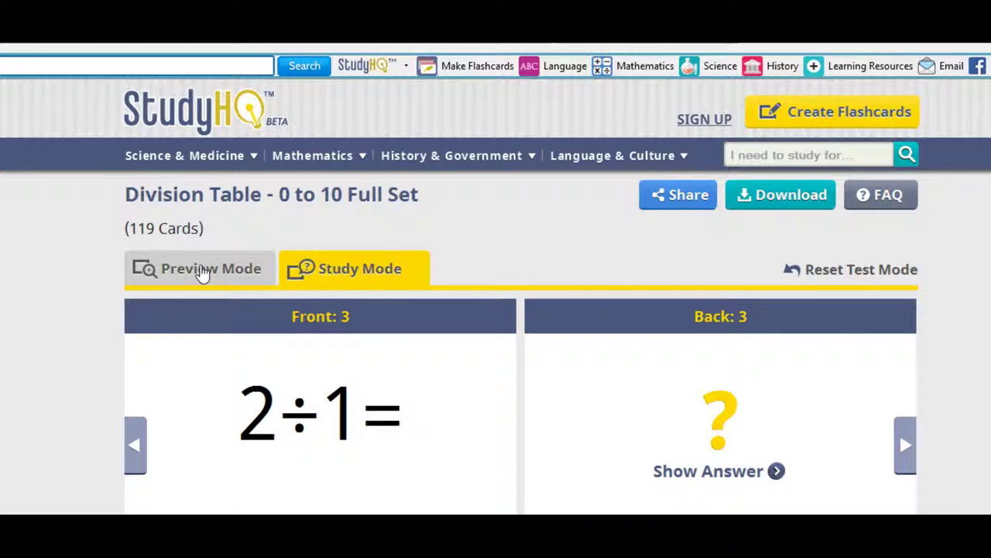
# Switch the Division Table set to Preview Mode and scroll through all cards with their answers
pyautogui.click(202, 271)
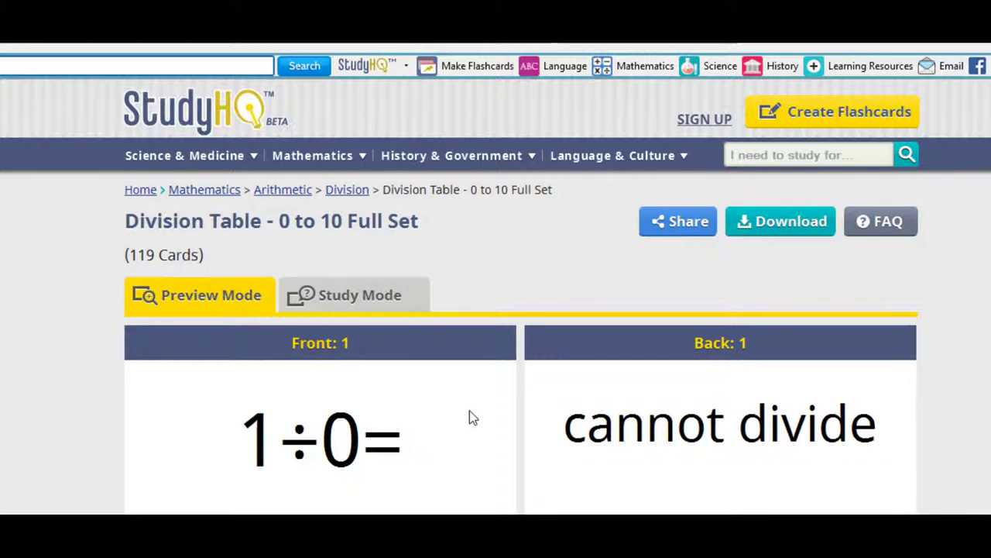
pyautogui.scroll(-2, 469, 412)
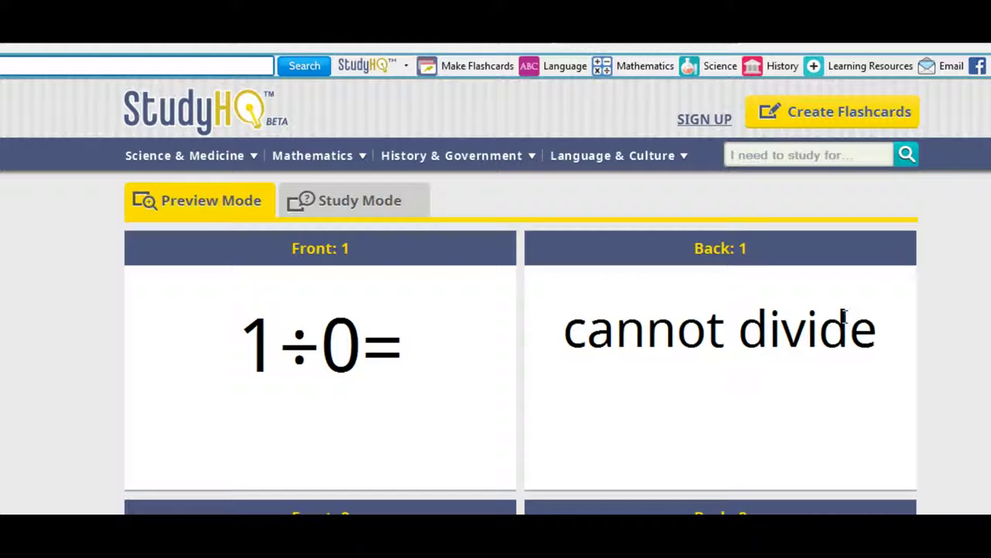
pyautogui.scroll(-3, 619, 372)
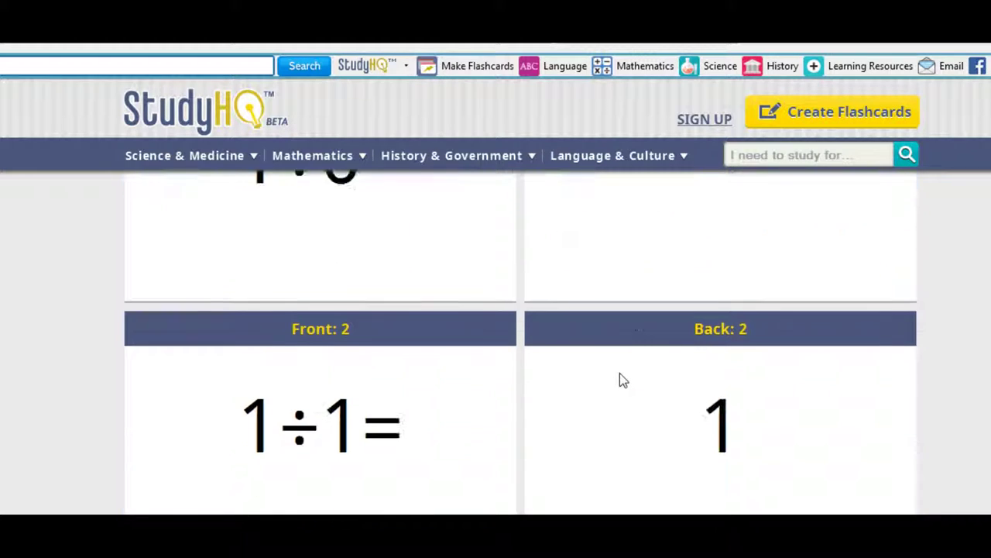
pyautogui.scroll(-4, 624, 380)
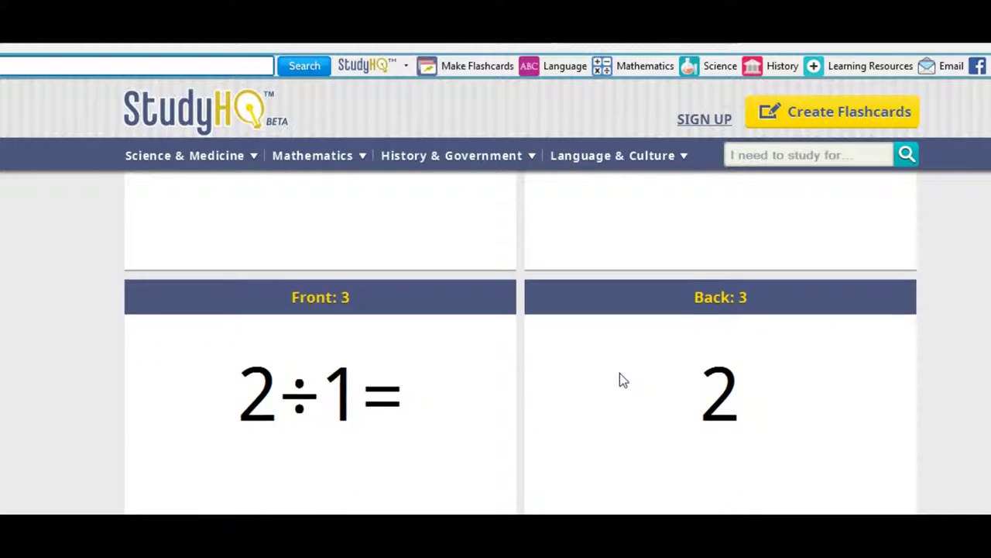
pyautogui.scroll(-3, 624, 380)
pyautogui.scroll(-6, 622, 380)
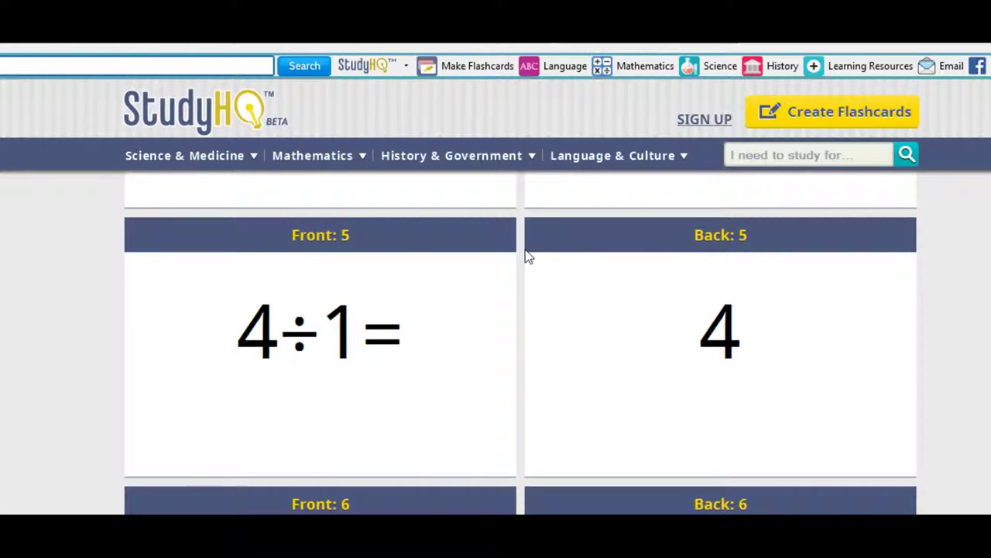
pyautogui.scroll(10, 527, 257)
pyautogui.scroll(5, 525, 255)
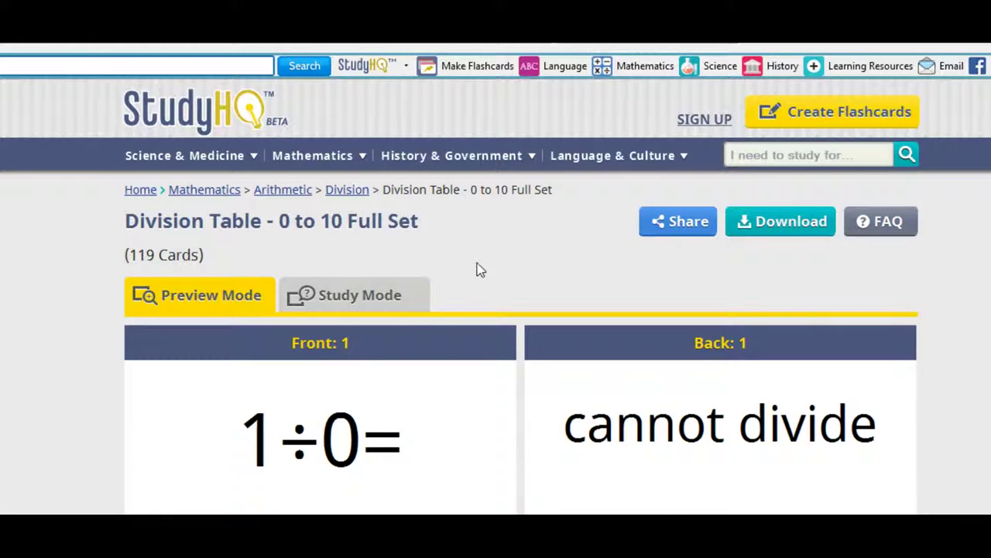
pyautogui.scroll(-5, 634, 488)
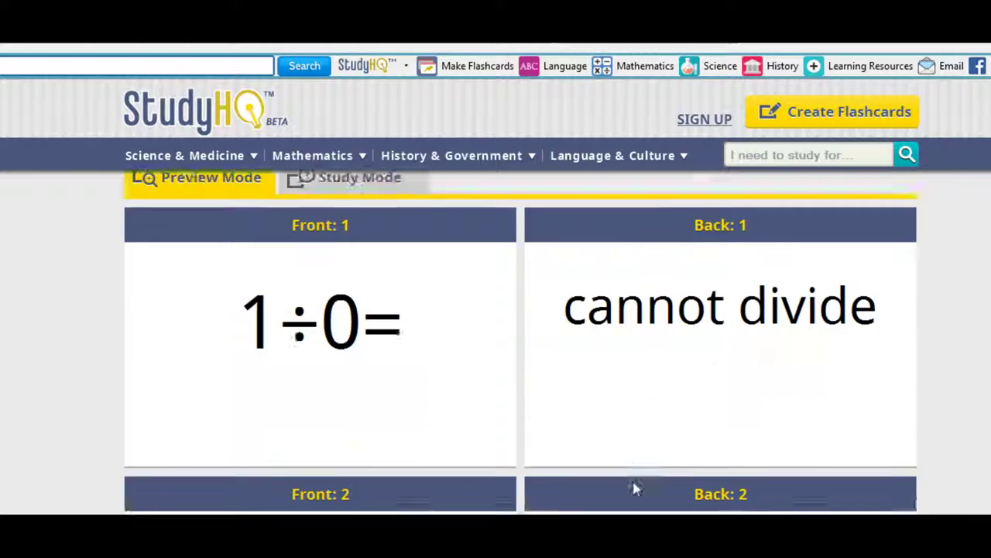
pyautogui.scroll(5, 628, 443)
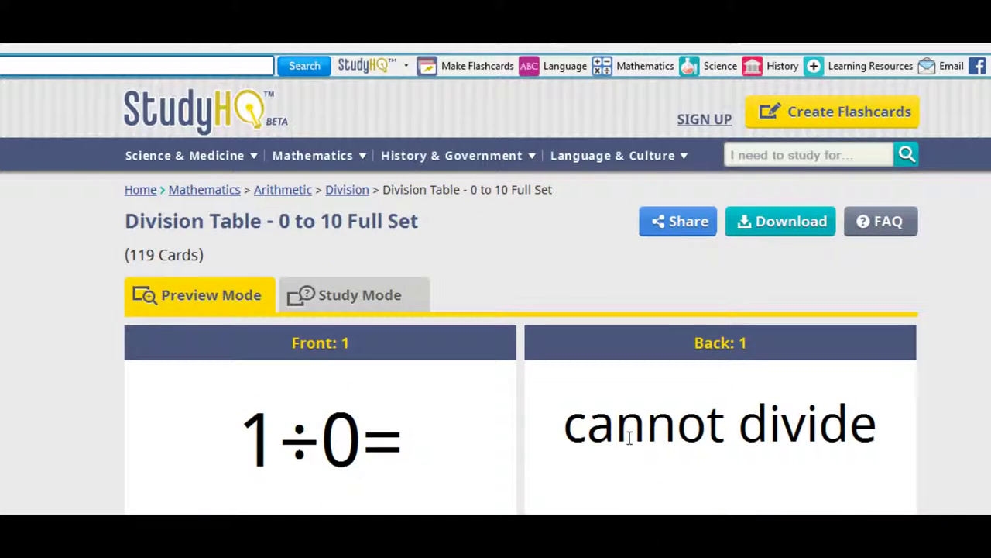
# Download the Division Table set as a printable PDF and review its first three pages
pyautogui.click(761, 229)
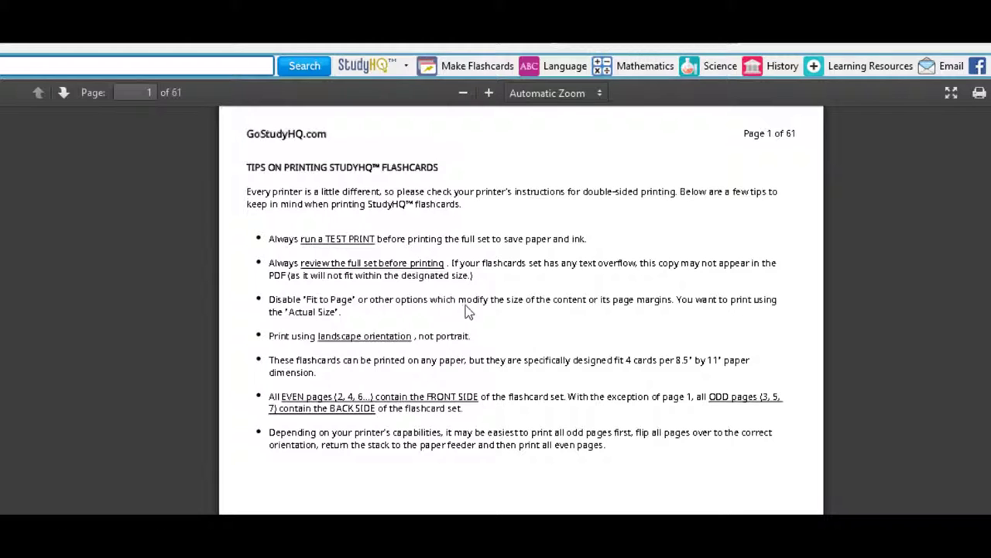
pyautogui.scroll(-3, 466, 307)
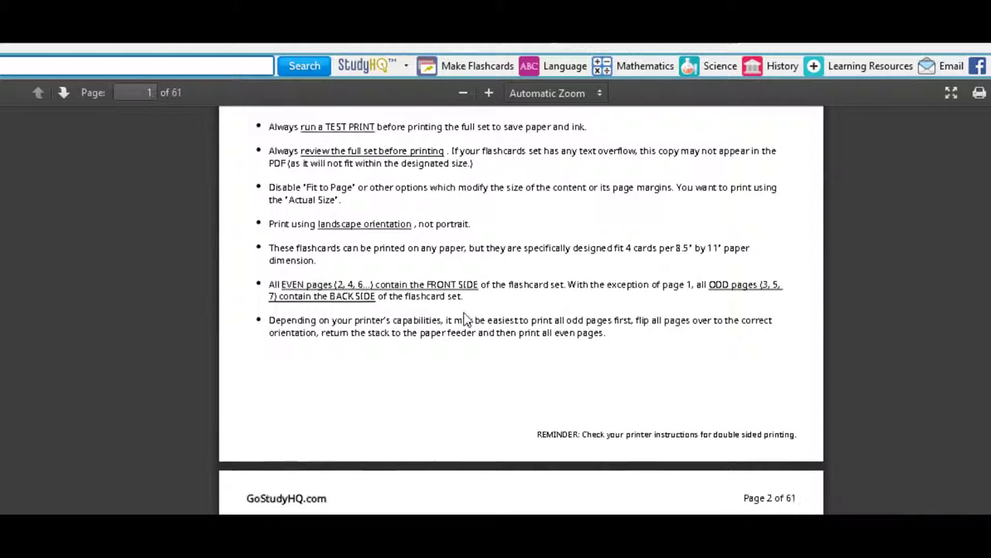
pyautogui.scroll(-5, 465, 319)
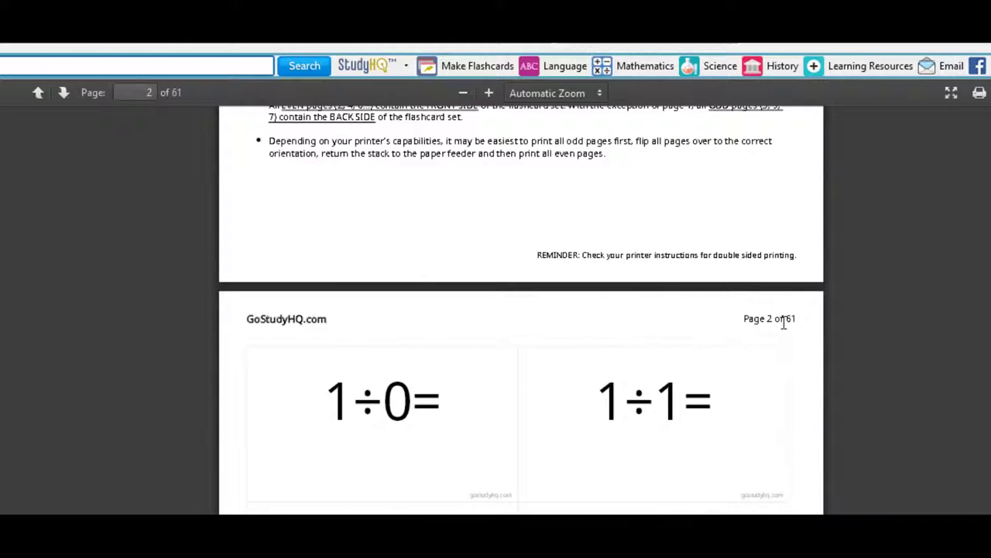
pyautogui.scroll(-1, 587, 347)
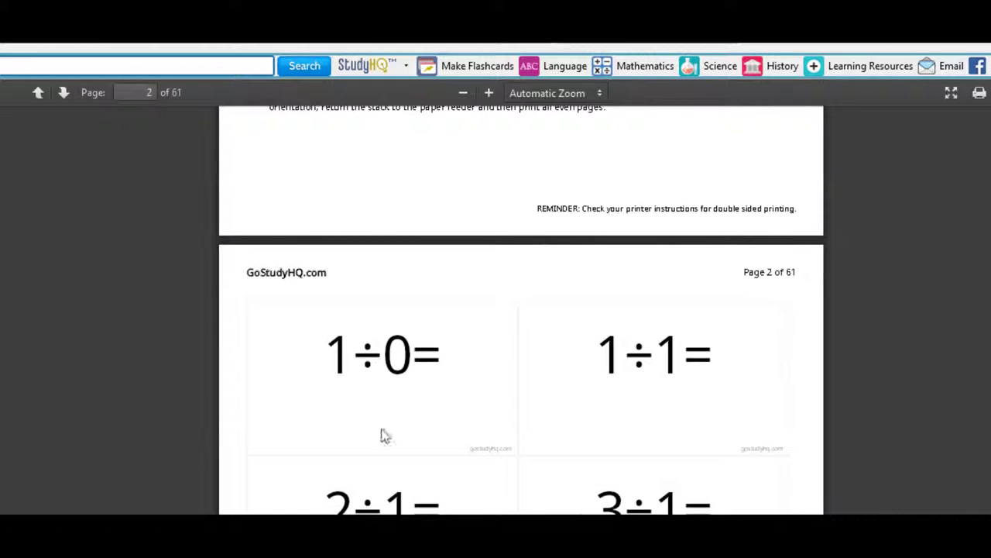
pyautogui.scroll(-6, 596, 437)
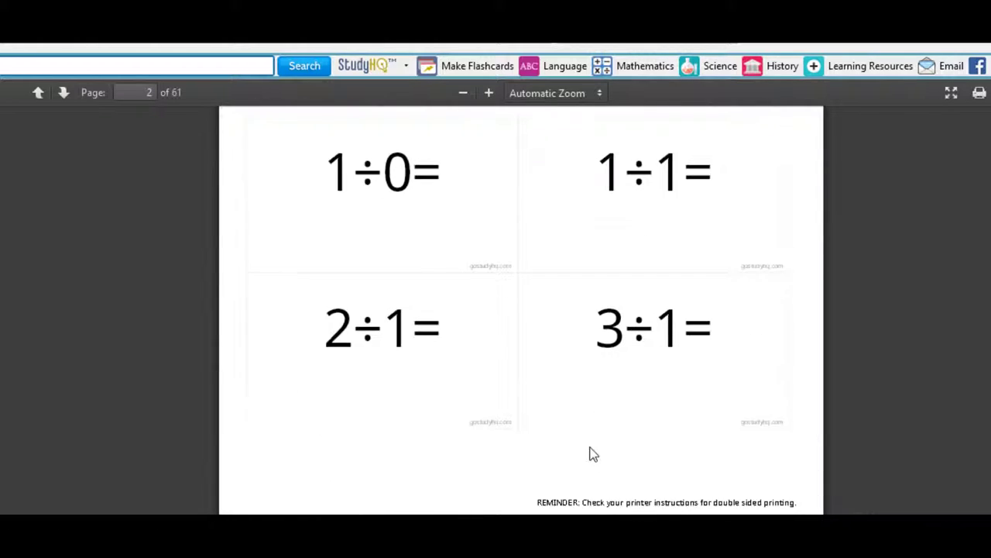
pyautogui.scroll(4, 591, 447)
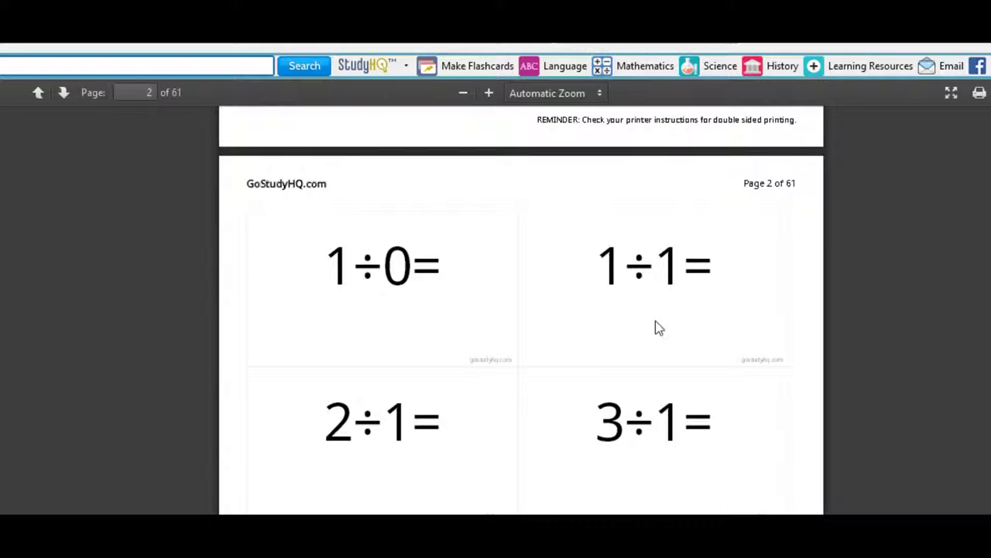
pyautogui.scroll(-8, 591, 441)
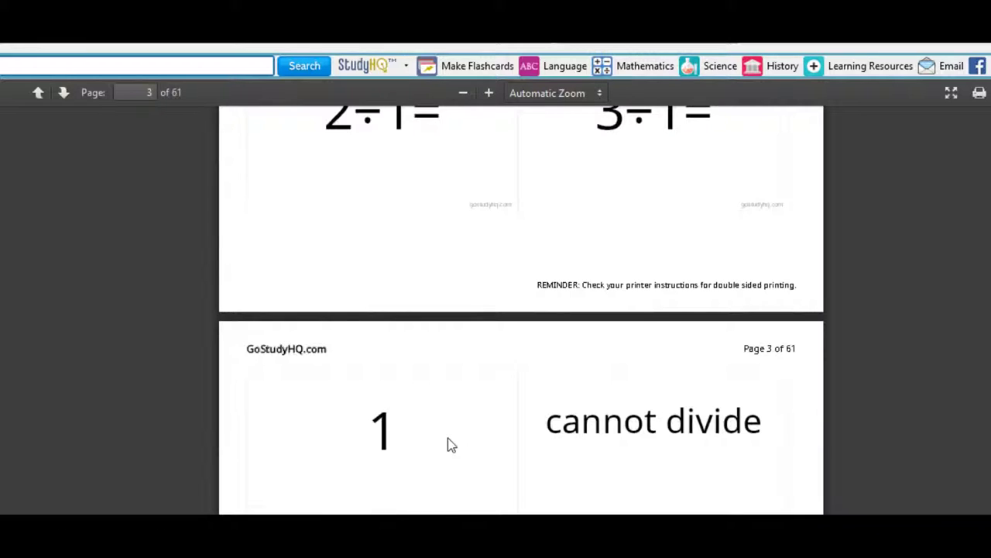
pyautogui.scroll(-6, 447, 443)
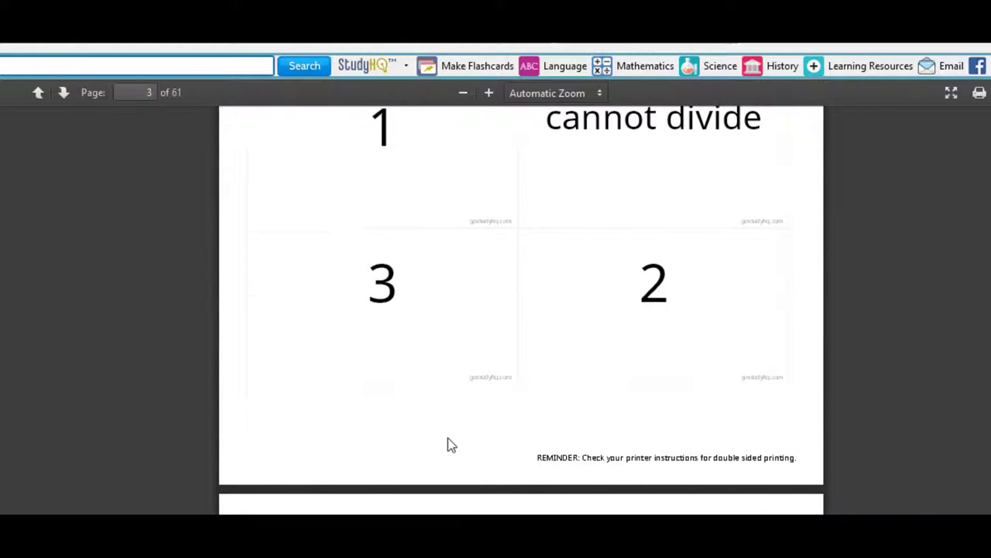
pyautogui.scroll(12, 448, 444)
pyautogui.scroll(14, 448, 444)
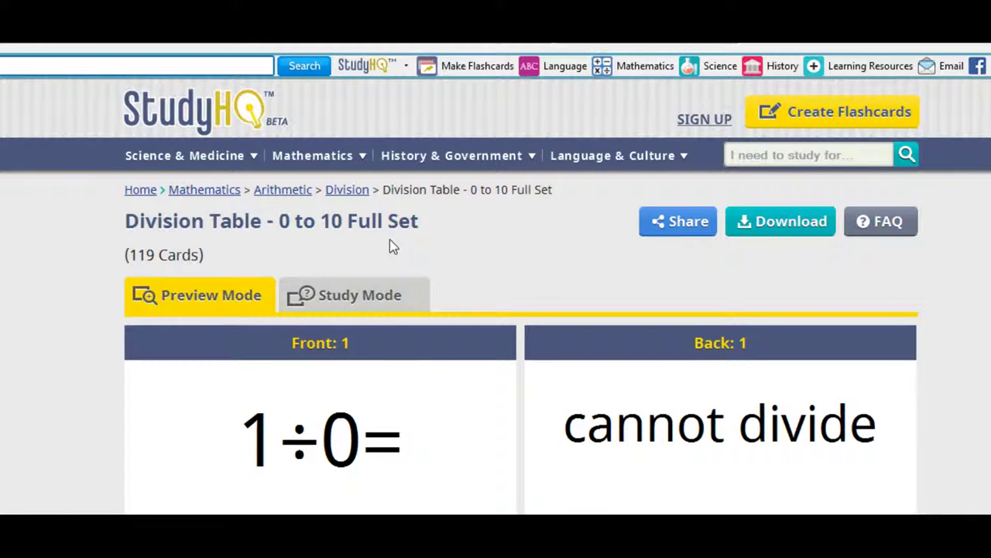
# Start a new flashcard set and enter 'what is my name?' on card 1's front
pyautogui.click(468, 67)
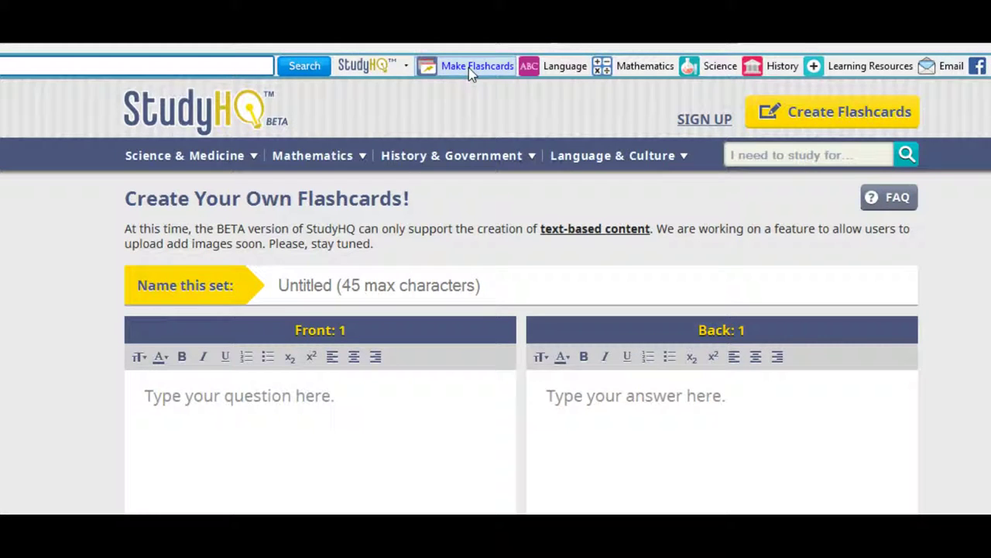
pyautogui.scroll(-2, 409, 277)
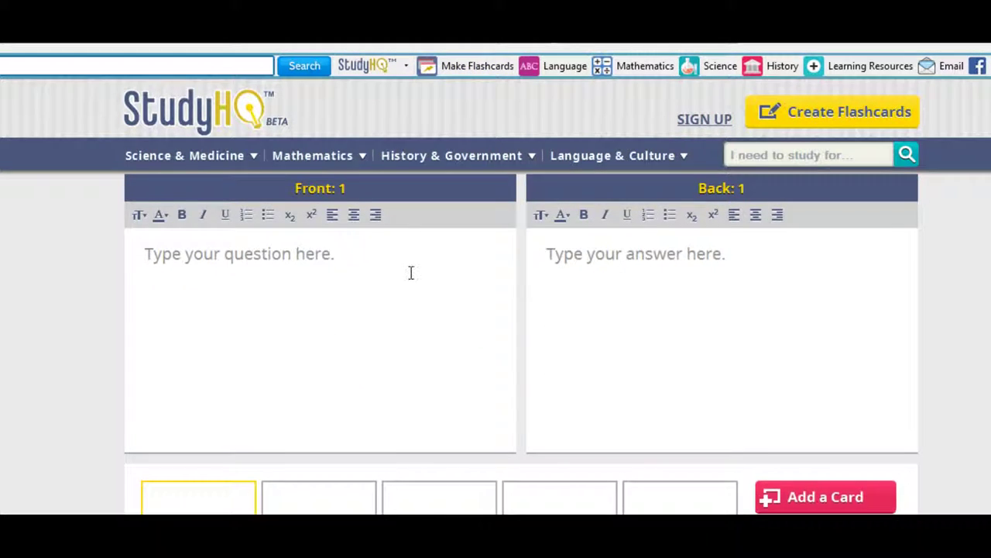
pyautogui.scroll(1, 410, 277)
pyautogui.scroll(-1, 410, 278)
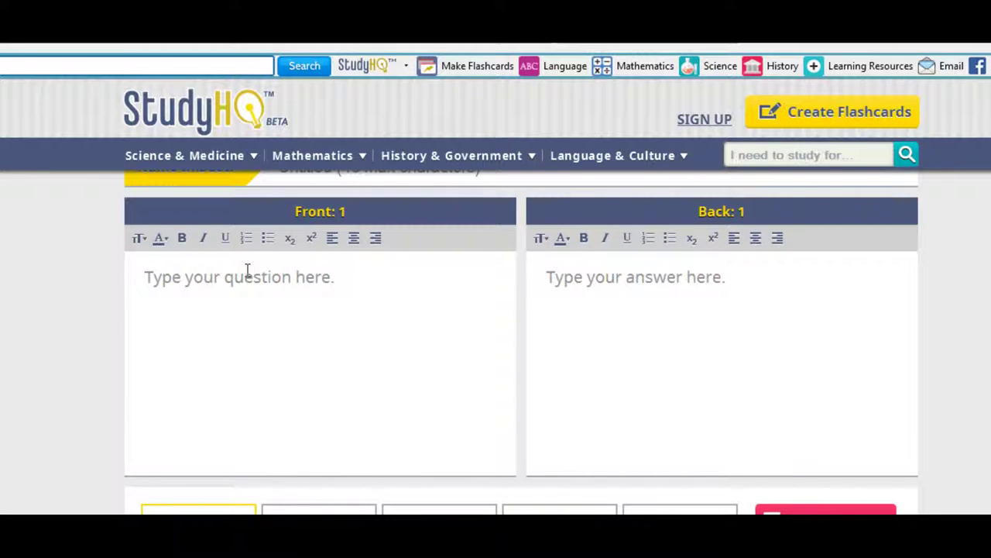
pyautogui.click(143, 277)
pyautogui.write('what is')
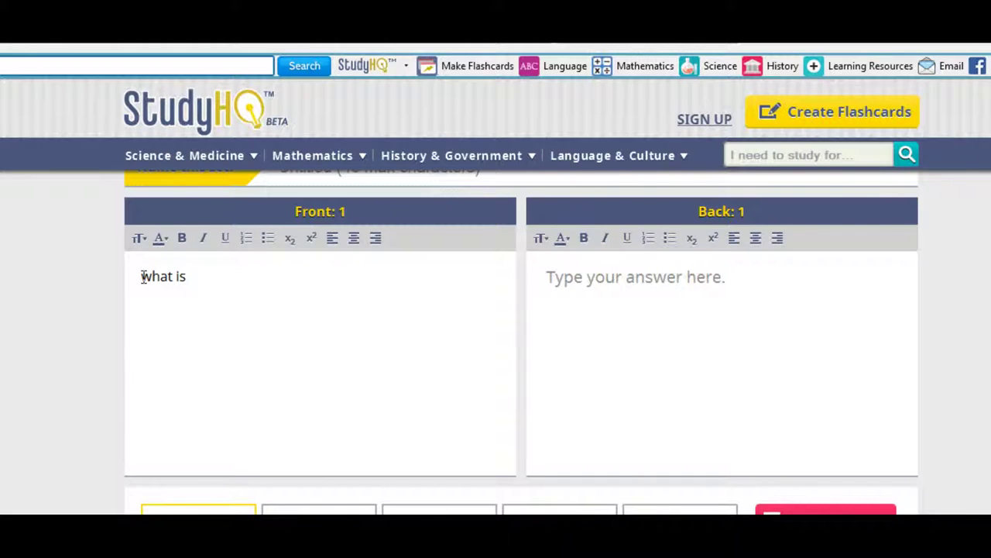
pyautogui.write(' my name?')
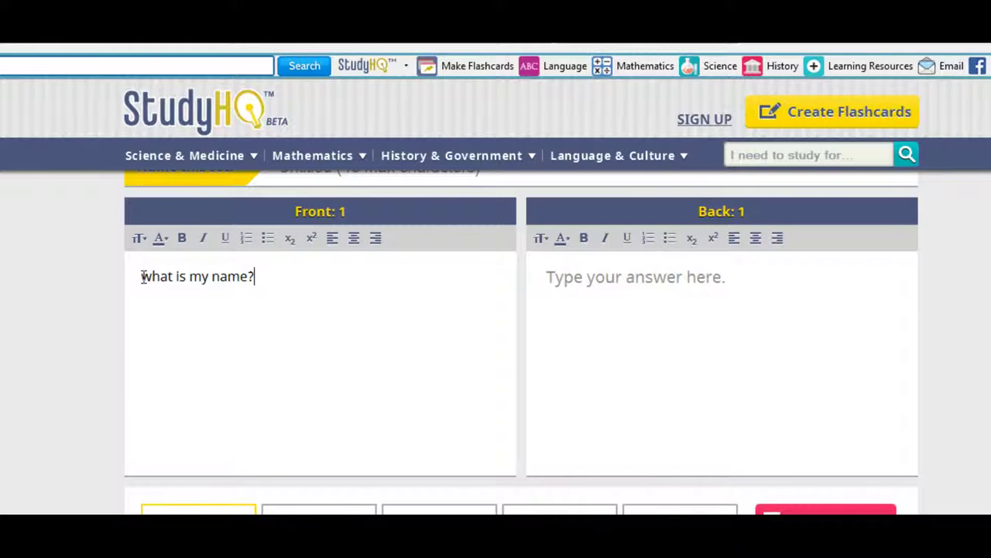
# Format card 1's question in red, largest size, bold, and centred
pyautogui.moveTo(141, 275); pyautogui.dragTo(271, 264)
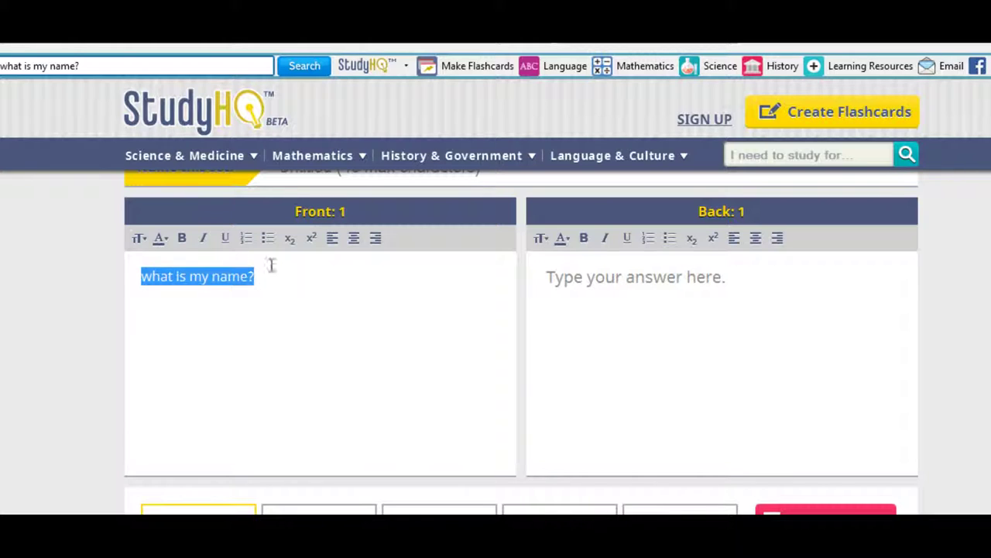
pyautogui.click(164, 243)
pyautogui.click(163, 299)
pyautogui.click(138, 240)
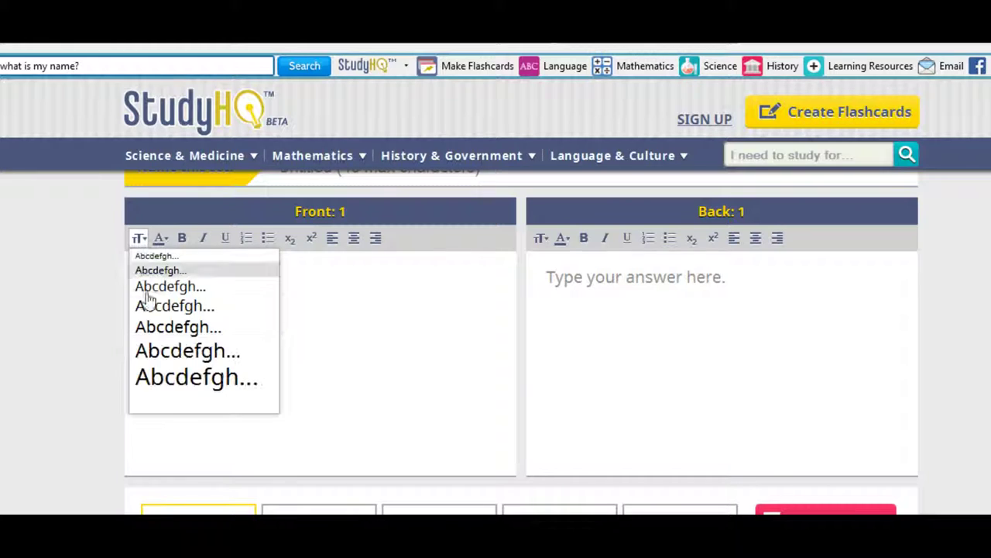
pyautogui.click(172, 384)
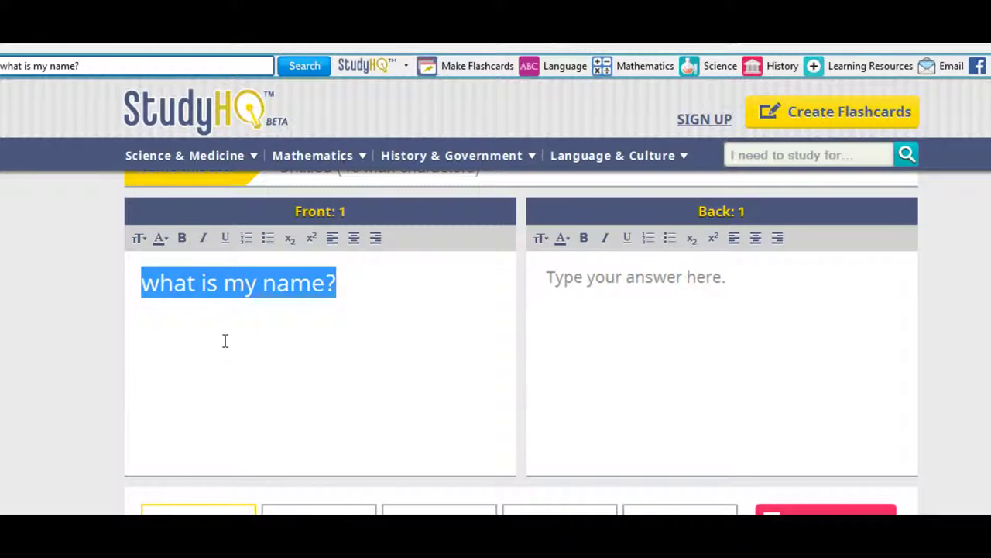
pyautogui.click(182, 242)
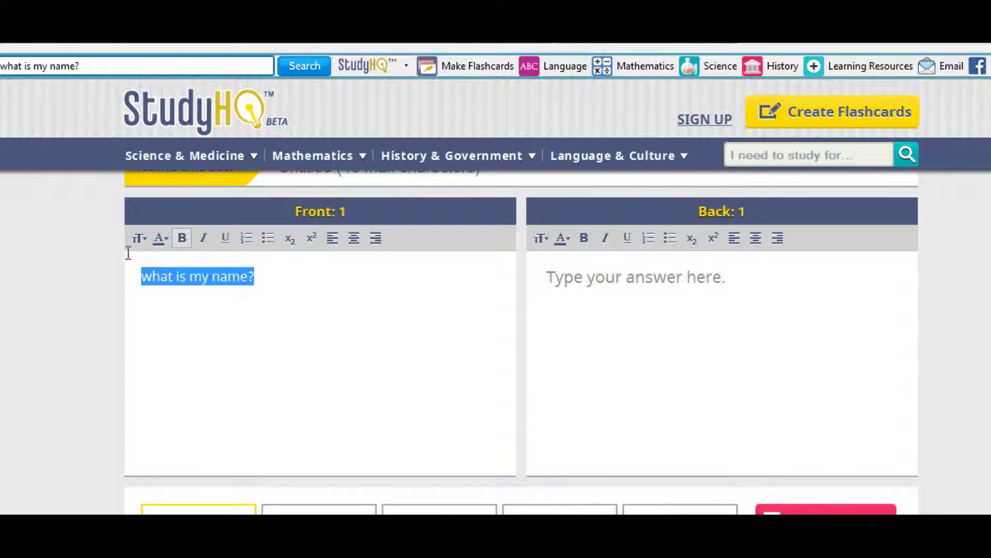
pyautogui.click(355, 241)
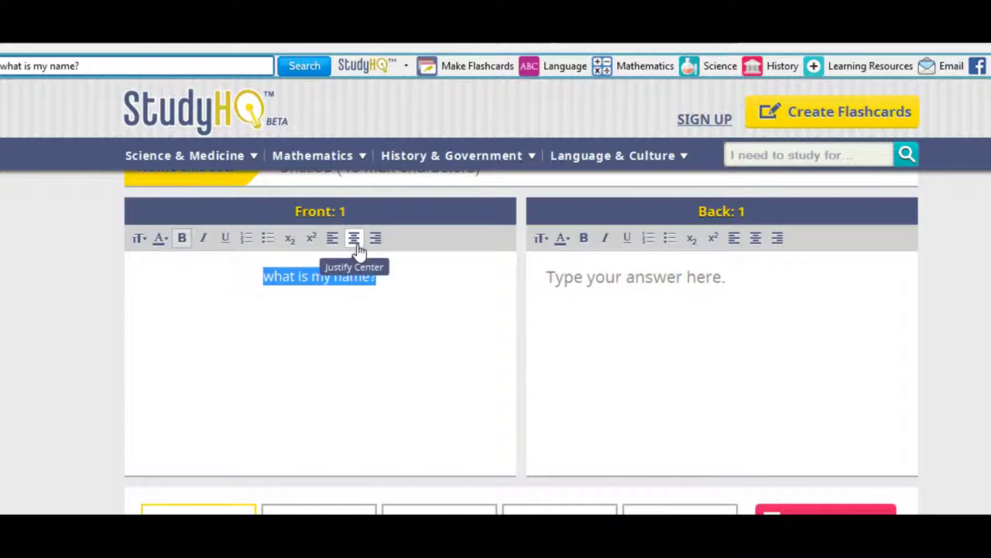
pyautogui.click(313, 333)
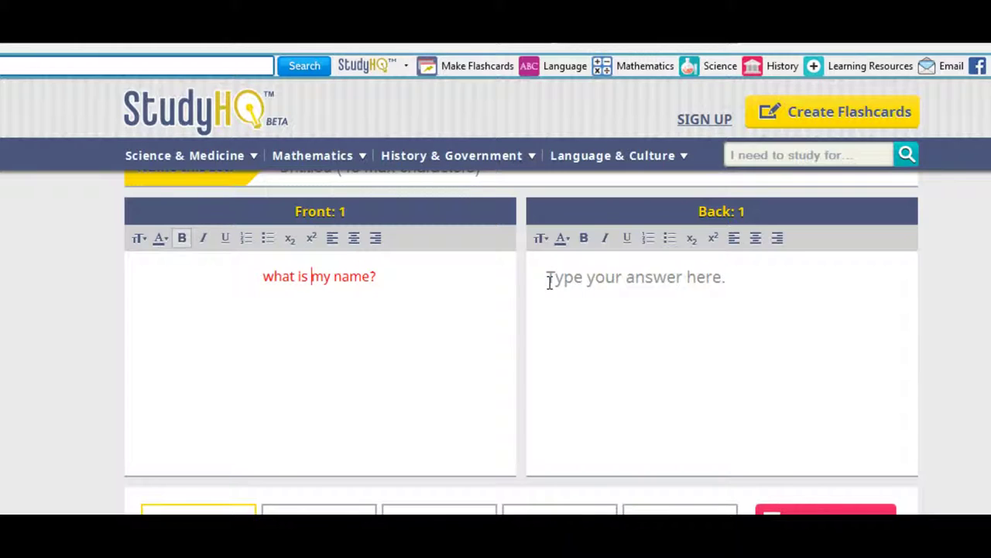
# Enter the person's first name as the answer on card 1's back
pyautogui.click(736, 289)
pyautogui.write('Jim')
pyautogui.scroll(-1, 584, 366)
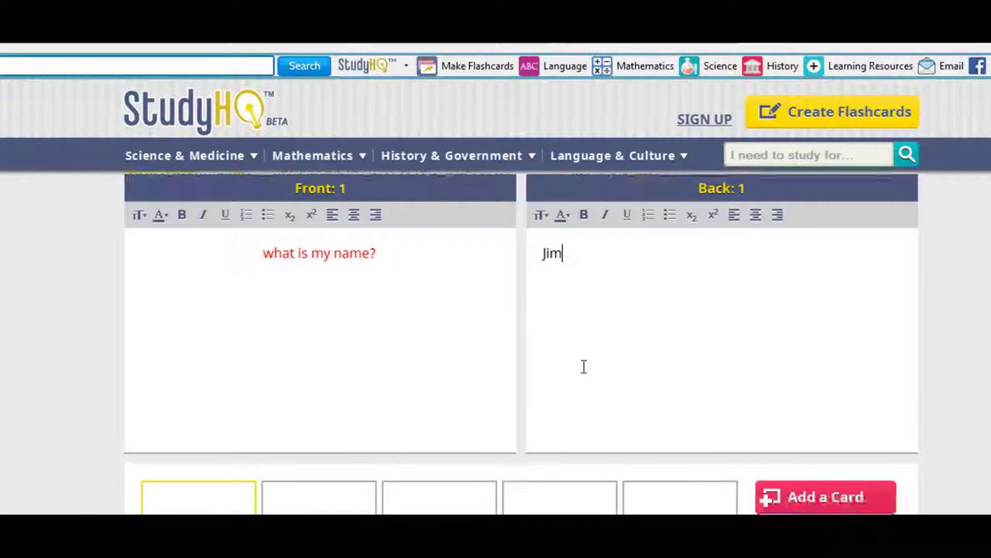
pyautogui.scroll(-2, 584, 366)
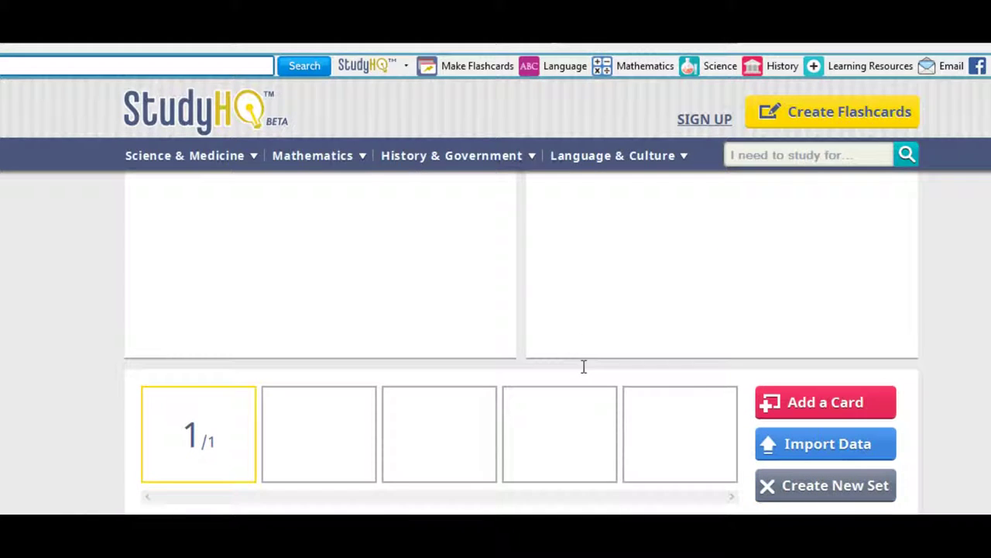
# Add a second card asking 'What color is your car?' with the answer 'Gray'
pyautogui.click(827, 404)
pyautogui.scroll(3, 371, 237)
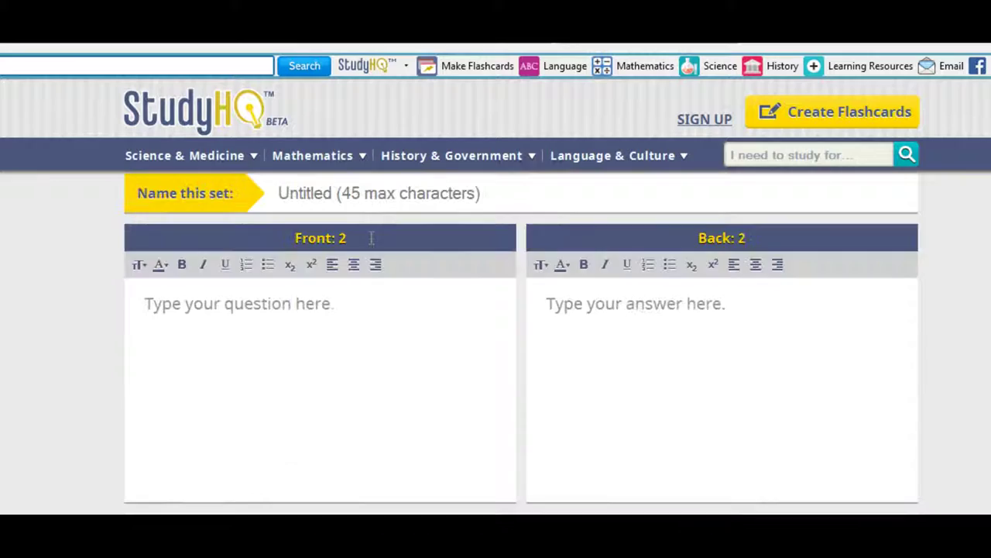
pyautogui.scroll(1, 371, 238)
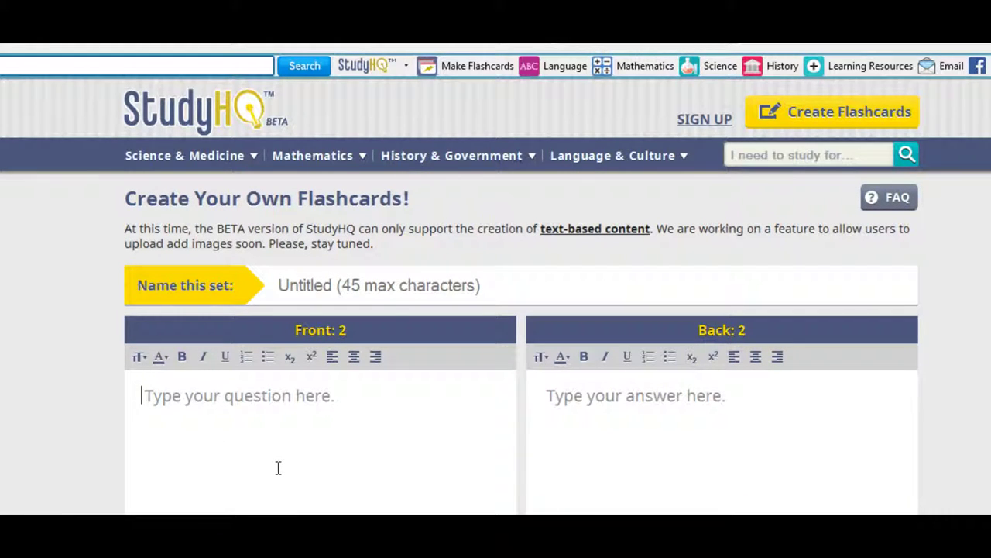
pyautogui.write('dWh')
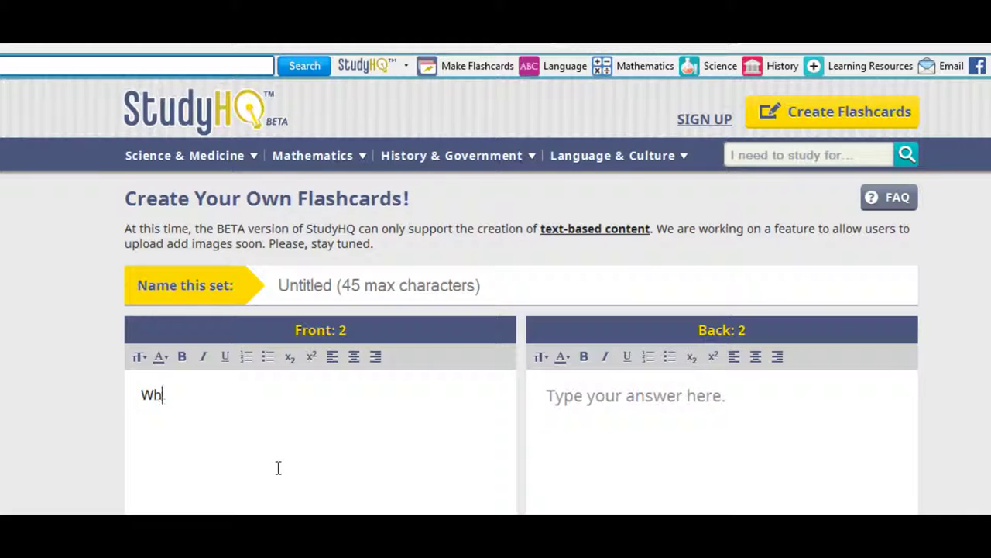
pyautogui.write('at coolo')
pyautogui.press('BackSpace')
pyautogui.press('BackSpace')
pyautogui.press('BackSpace')
pyautogui.write('lor is your')
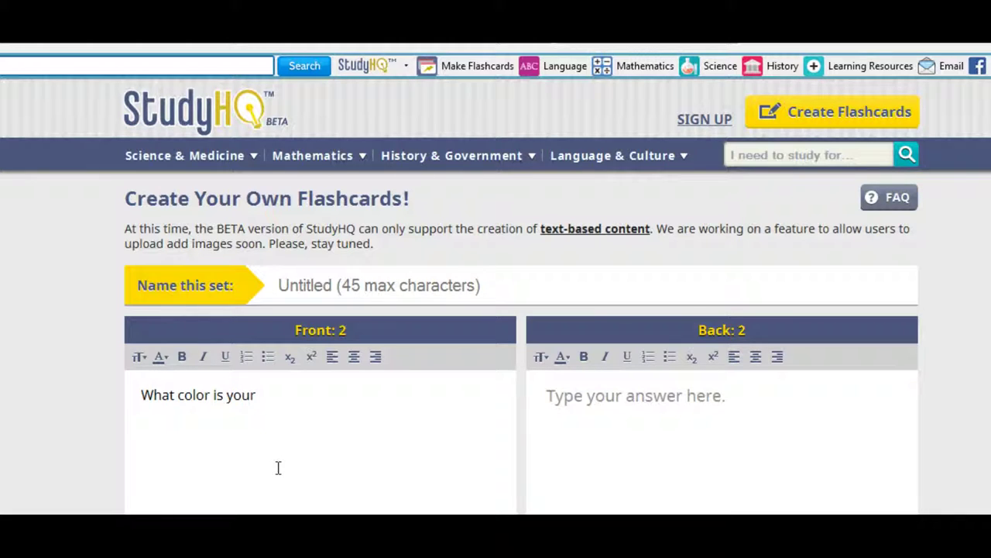
pyautogui.write(' car')
pyautogui.write('Gray')
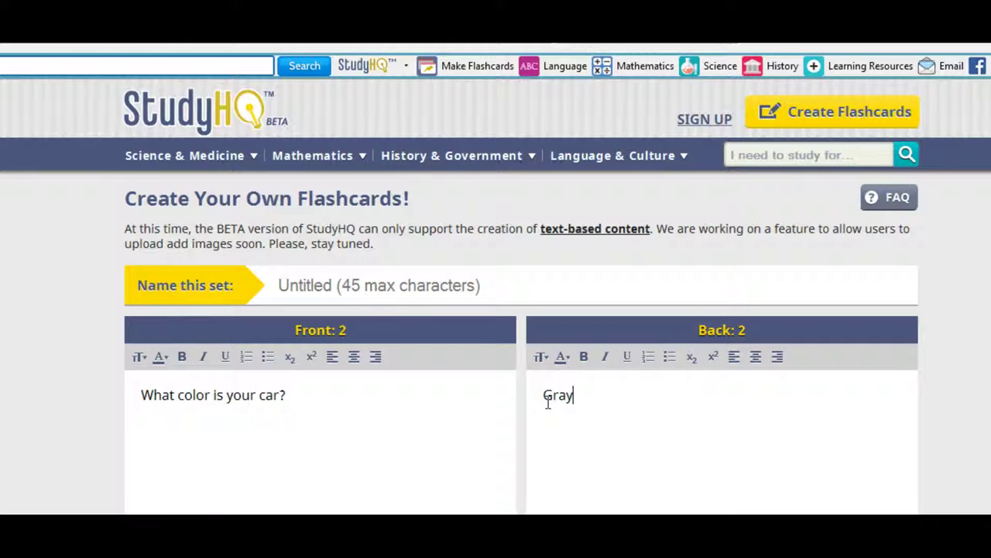
pyautogui.scroll(-3, 547, 402)
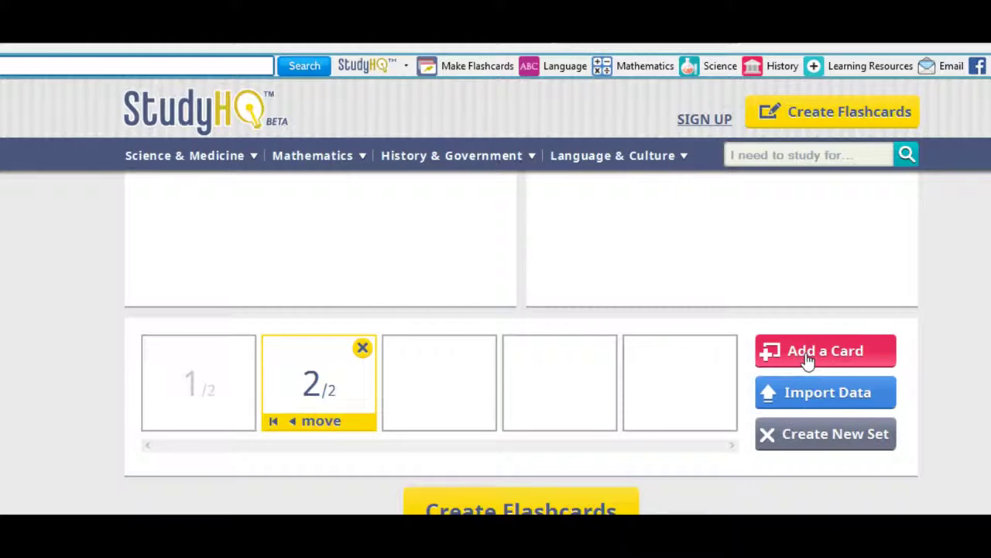
# Add a blank card 3 below the two filled cards and scroll the editor to review it
pyautogui.click(808, 359)
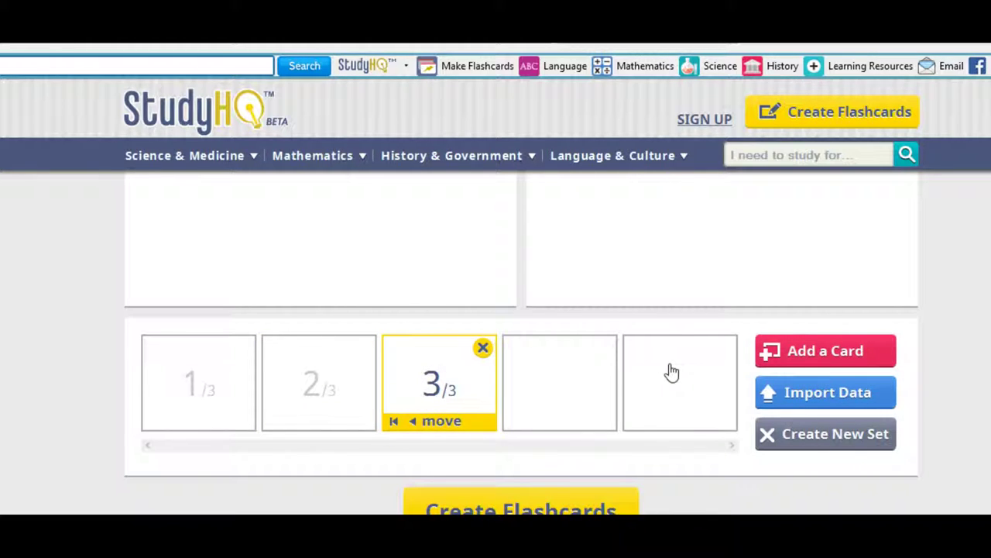
pyautogui.scroll(1, 672, 373)
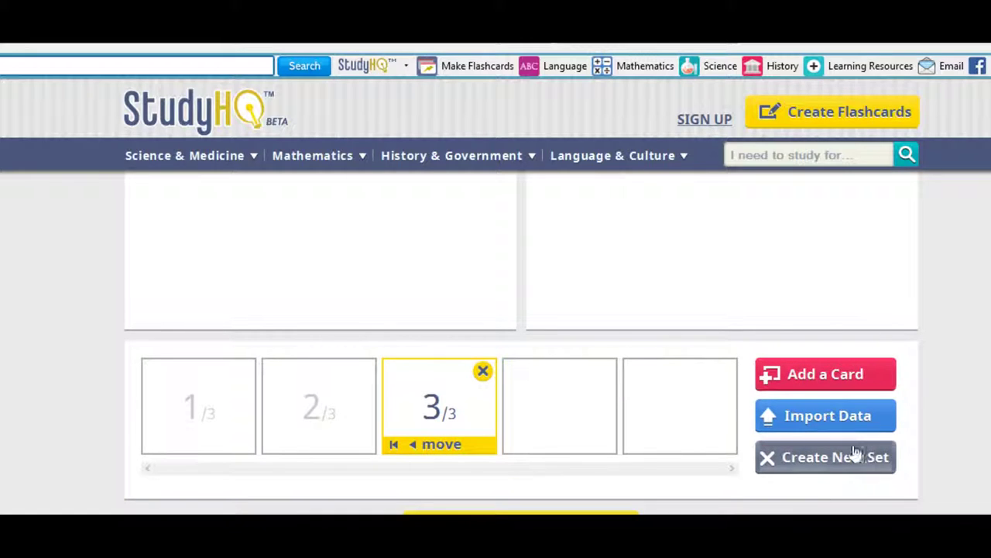
pyautogui.scroll(4, 586, 406)
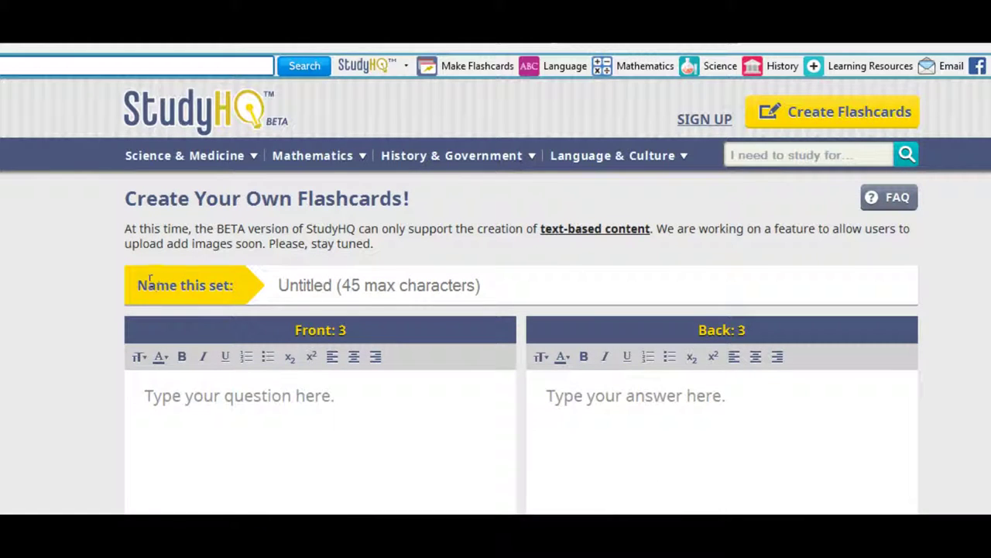
pyautogui.scroll(-4, 343, 303)
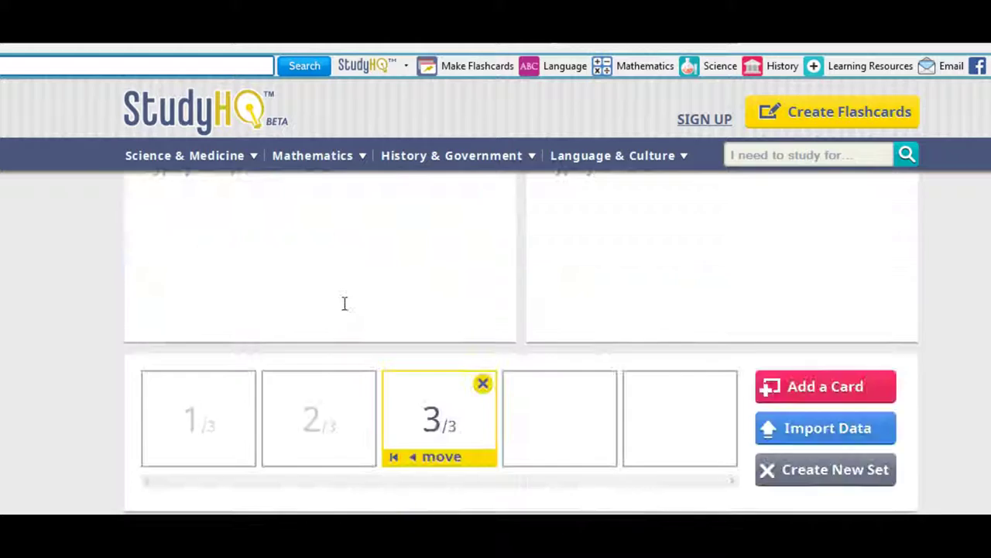
pyautogui.scroll(4, 345, 302)
pyautogui.scroll(-5, 615, 348)
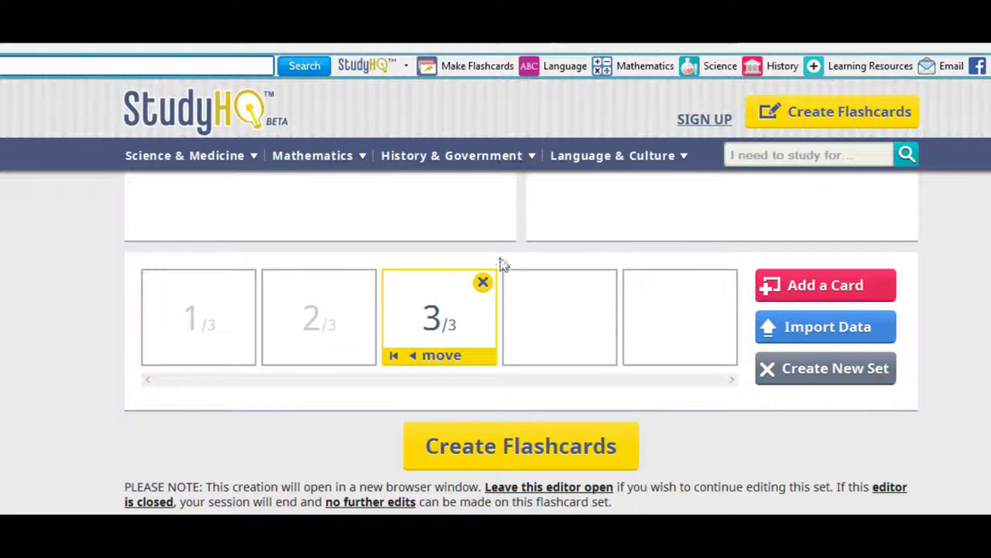
pyautogui.scroll(4, 547, 305)
pyautogui.scroll(-2, 546, 305)
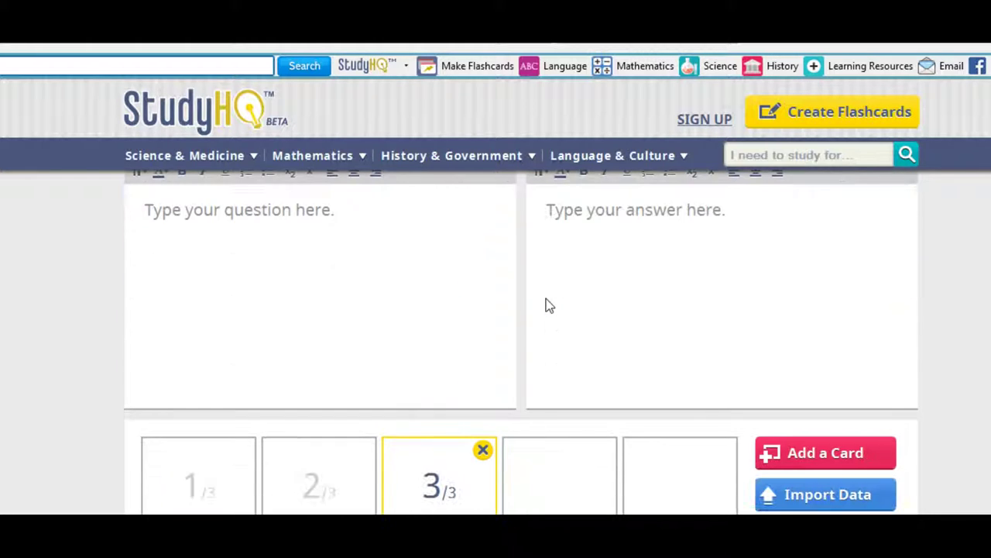
pyautogui.scroll(-3, 546, 305)
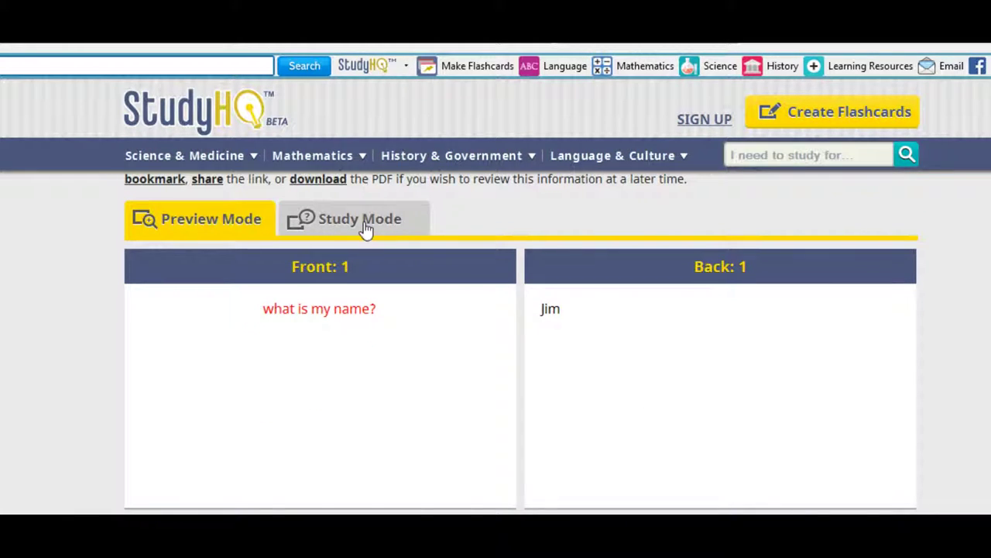
# Switch to Study Mode and reveal the answer to card 1
pyautogui.click(356, 222)
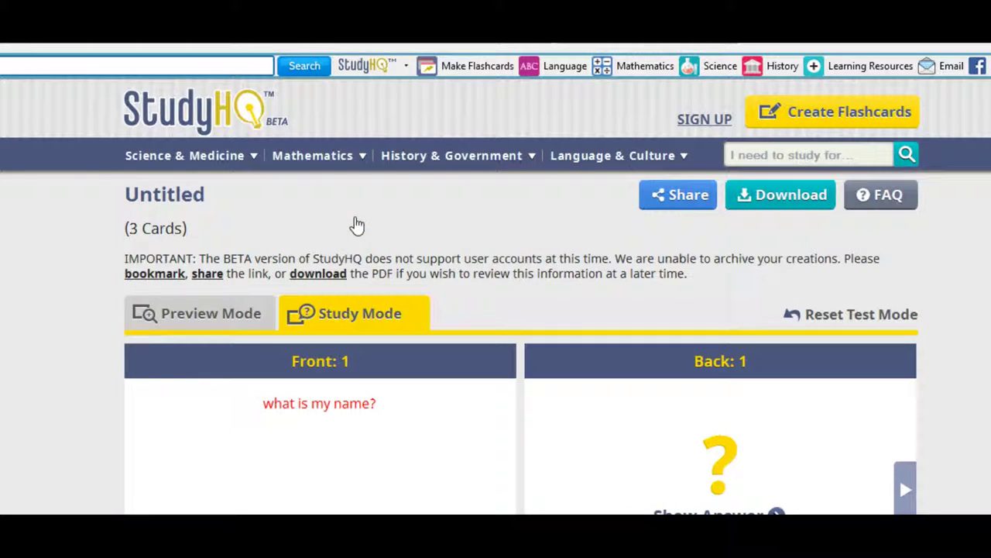
pyautogui.scroll(-1, 396, 466)
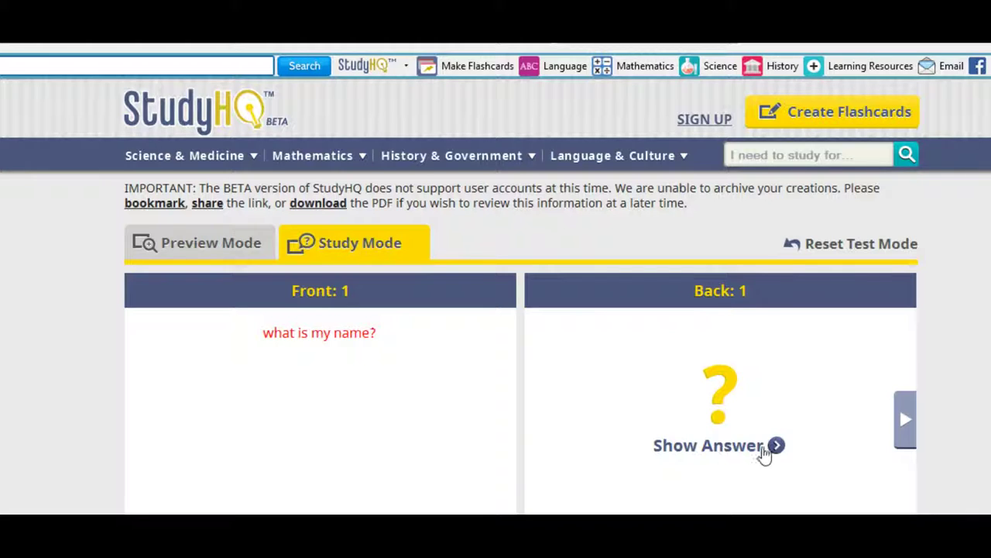
pyautogui.click(778, 448)
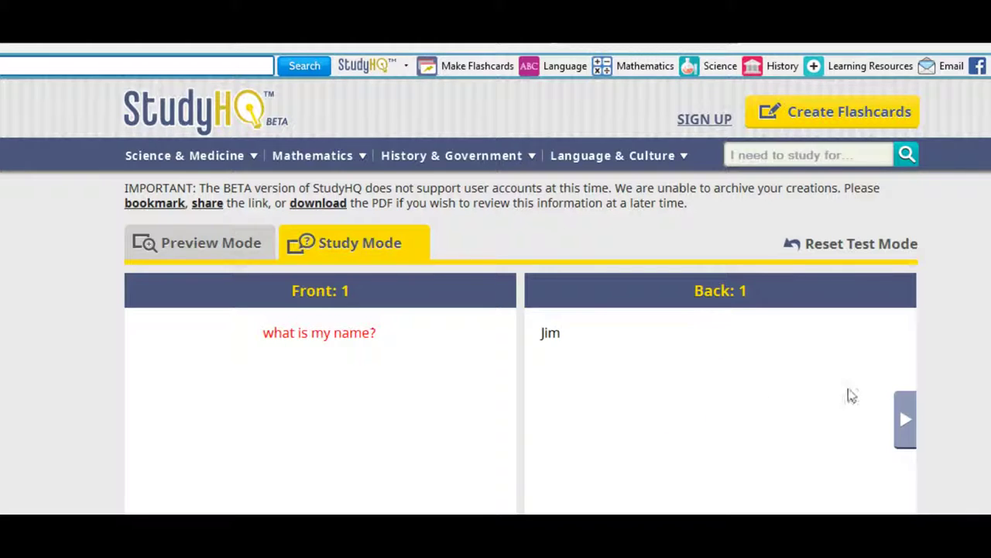
# Advance to card 2, reveal its answer 'Gray', then move on to card 3
pyautogui.click(906, 422)
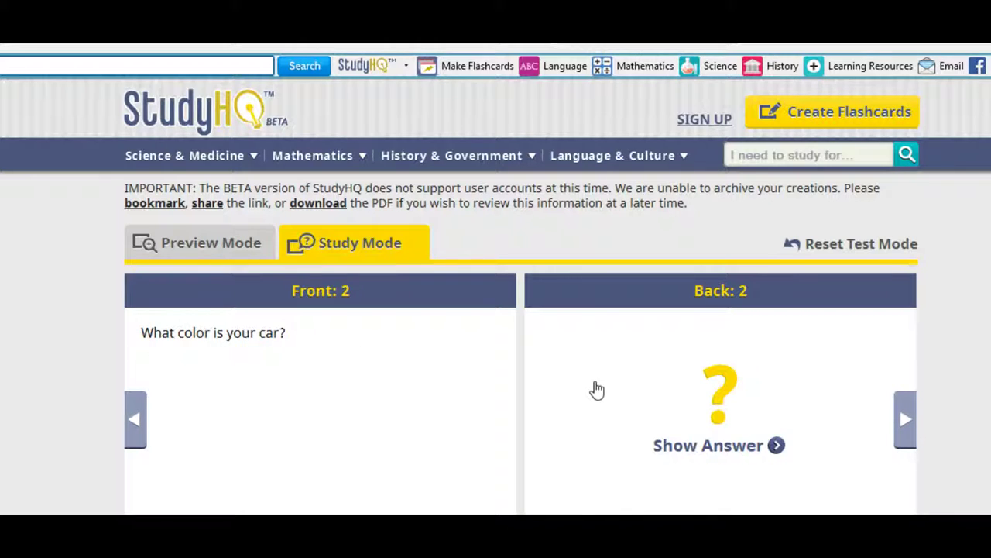
pyautogui.click(775, 446)
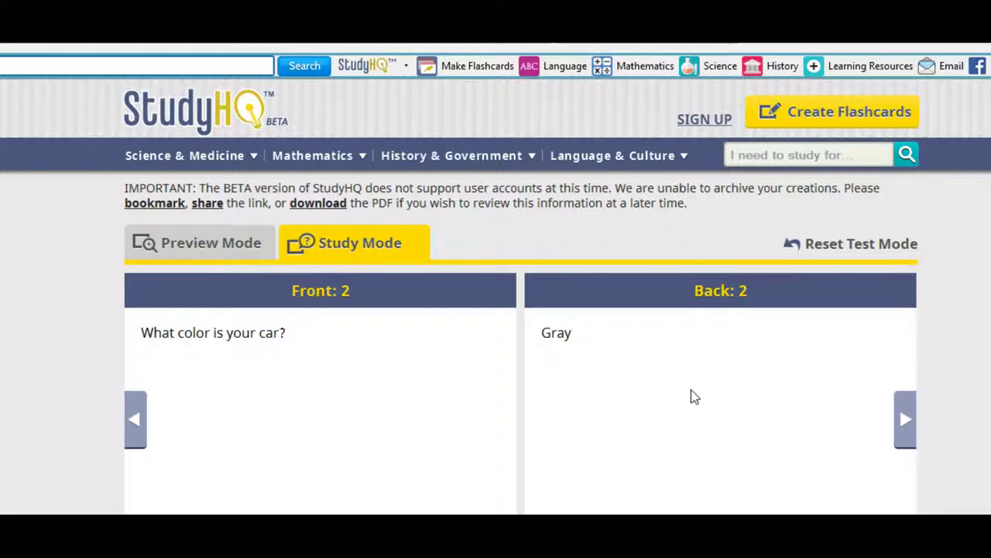
pyautogui.click(907, 422)
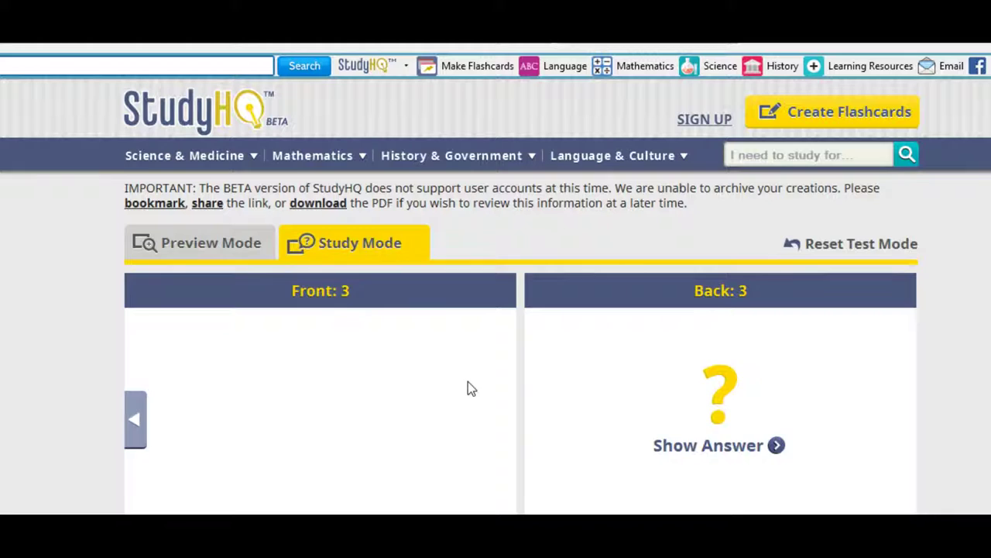
pyautogui.scroll(1, 467, 381)
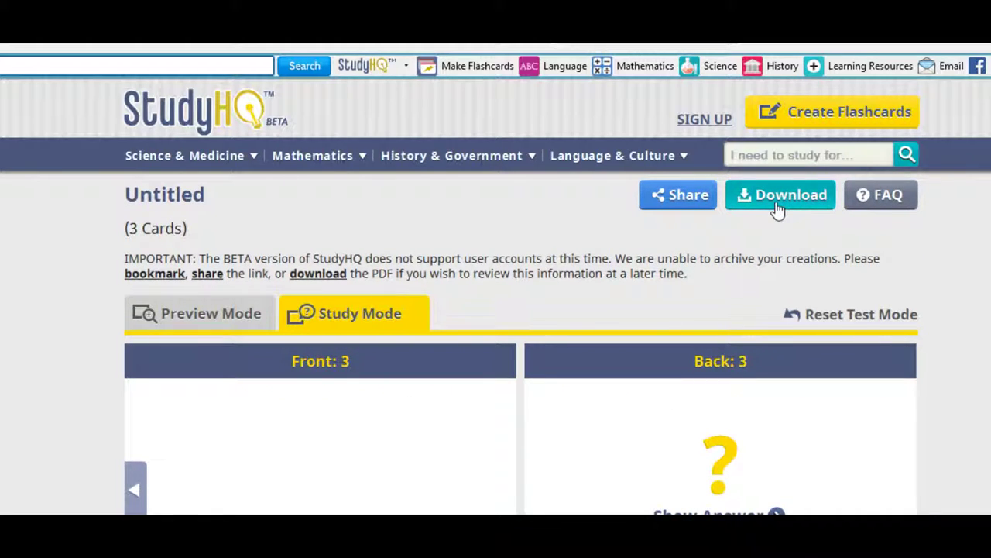
# Return to Preview Mode and scroll down through all three cards' questions and answers and back up
pyautogui.click(210, 318)
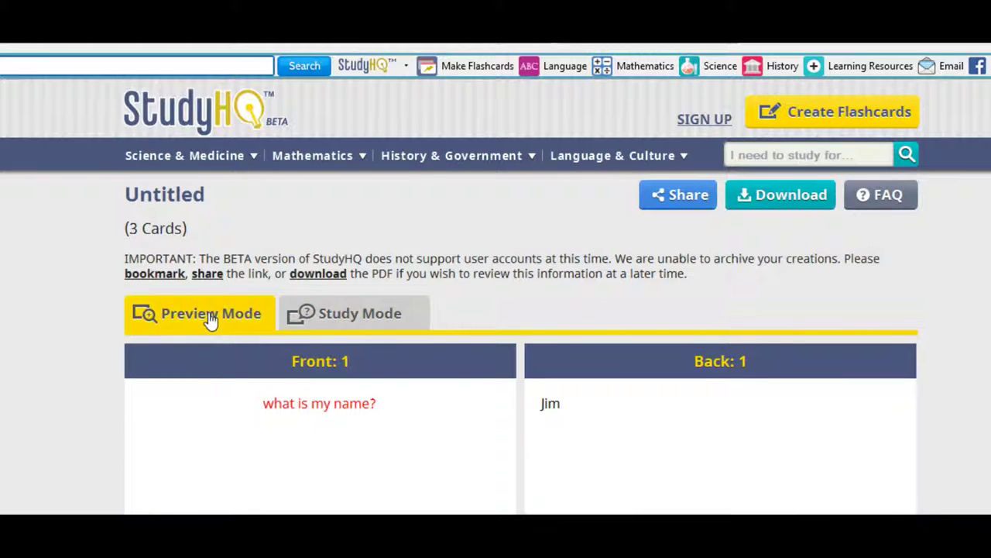
pyautogui.scroll(-3, 416, 421)
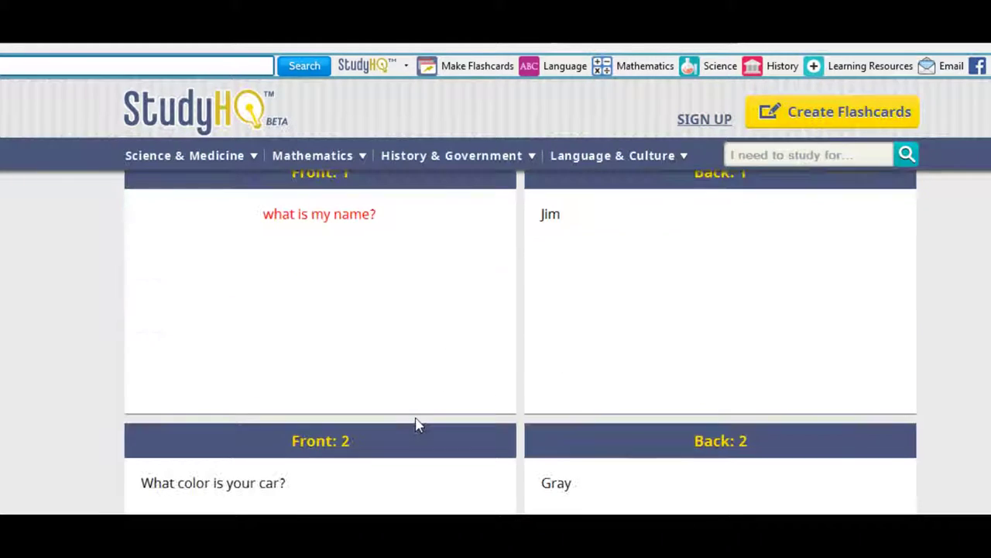
pyautogui.scroll(-7, 317, 386)
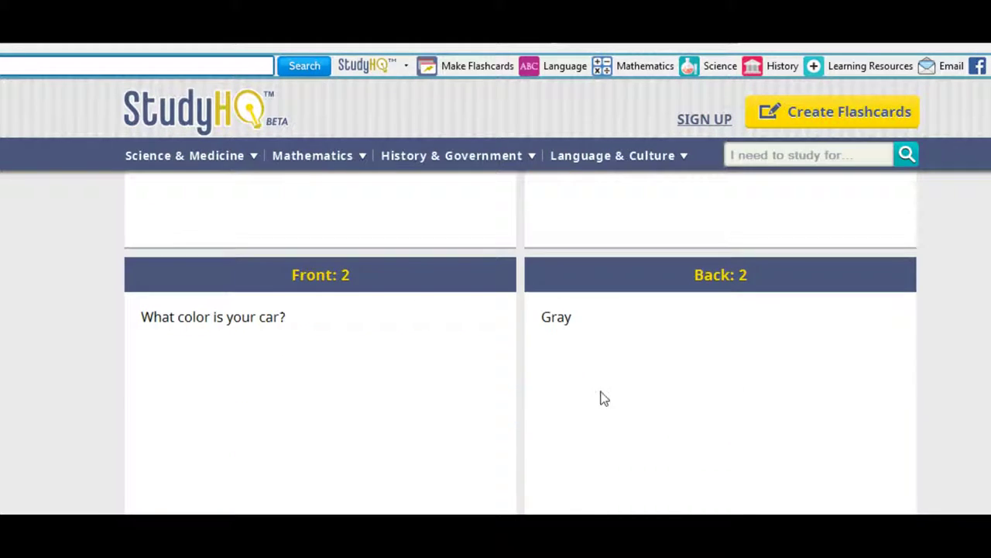
pyautogui.scroll(10, 454, 437)
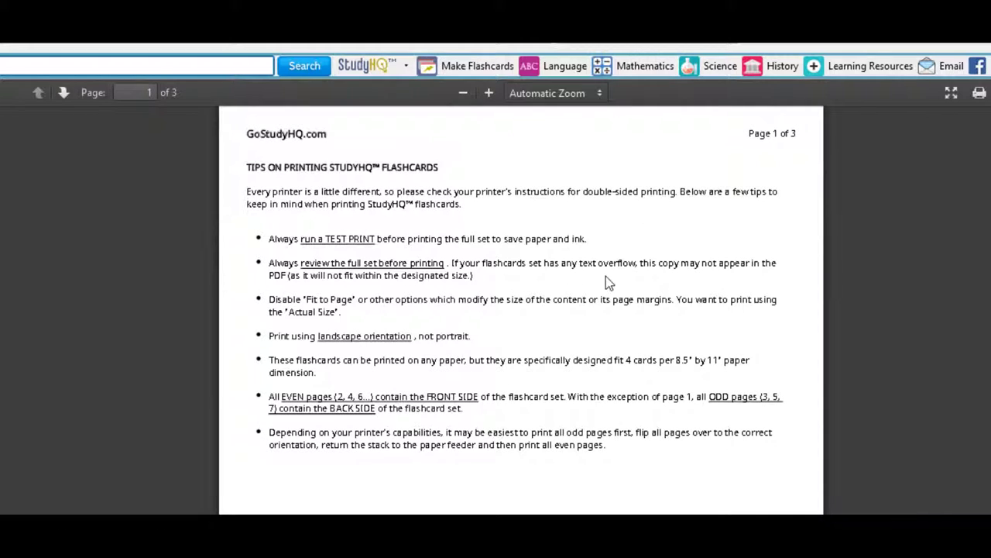
# Scroll through the PDF's printing tips, card fronts and card backs, ending on page 2
pyautogui.scroll(-7, 466, 292)
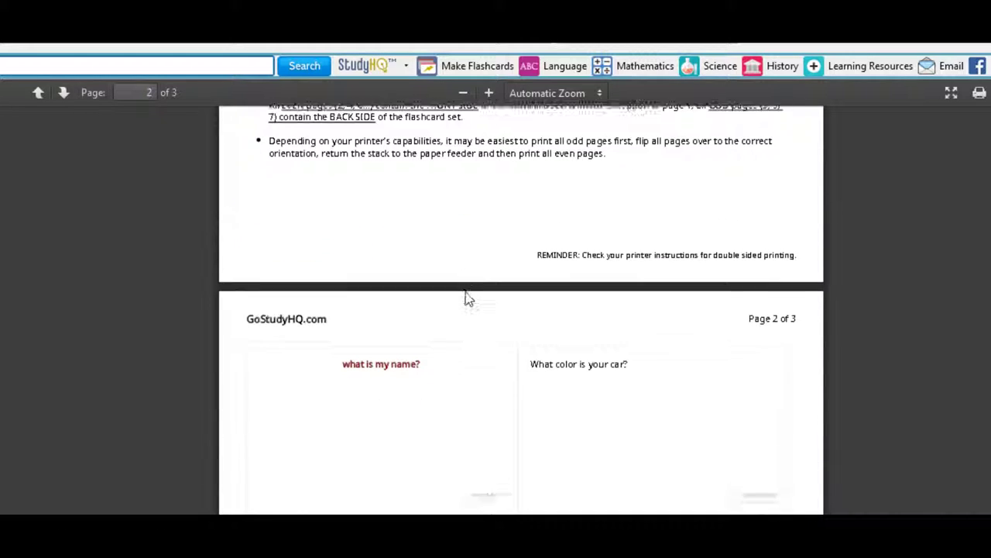
pyautogui.scroll(-1, 465, 292)
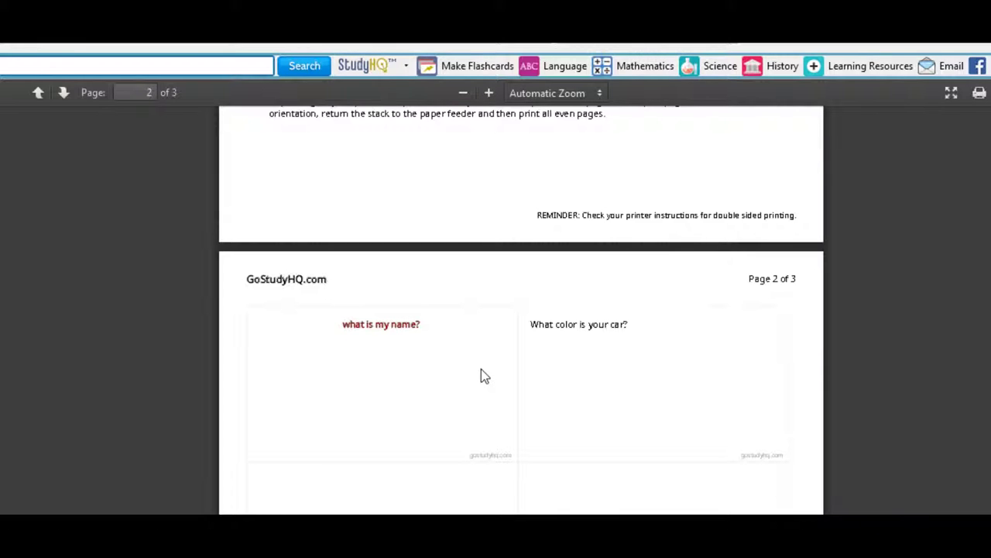
pyautogui.scroll(-10, 478, 365)
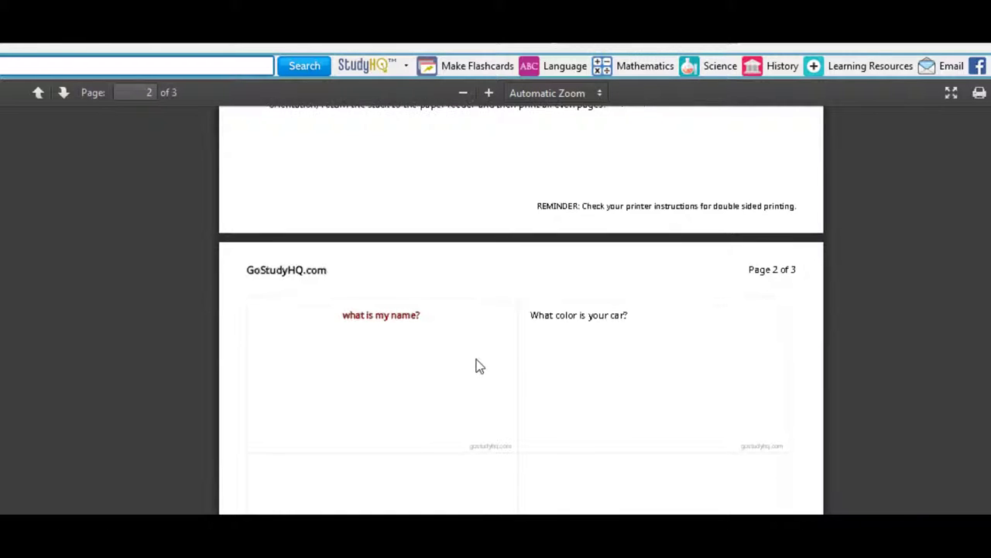
pyautogui.scroll(-2, 477, 366)
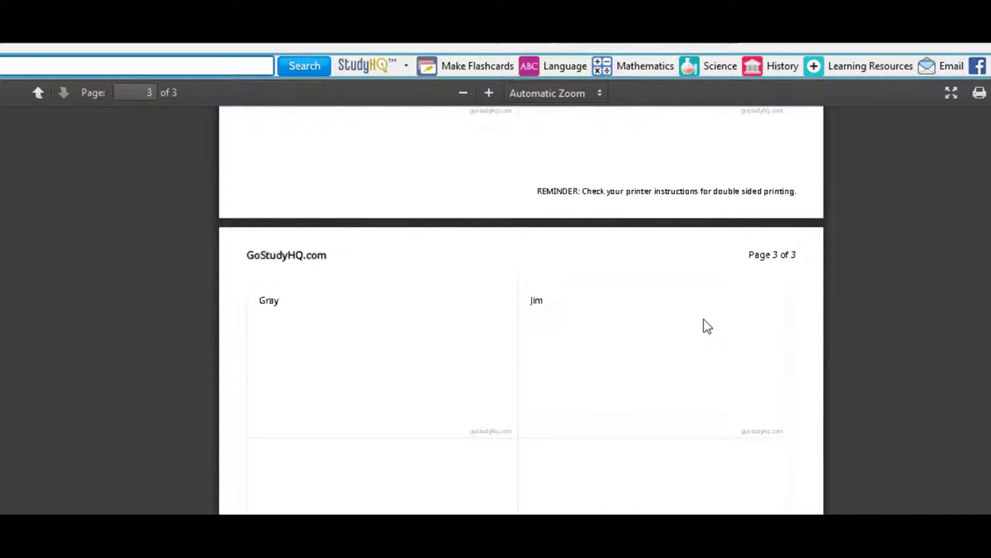
pyautogui.scroll(-1, 704, 319)
pyautogui.scroll(10, 704, 326)
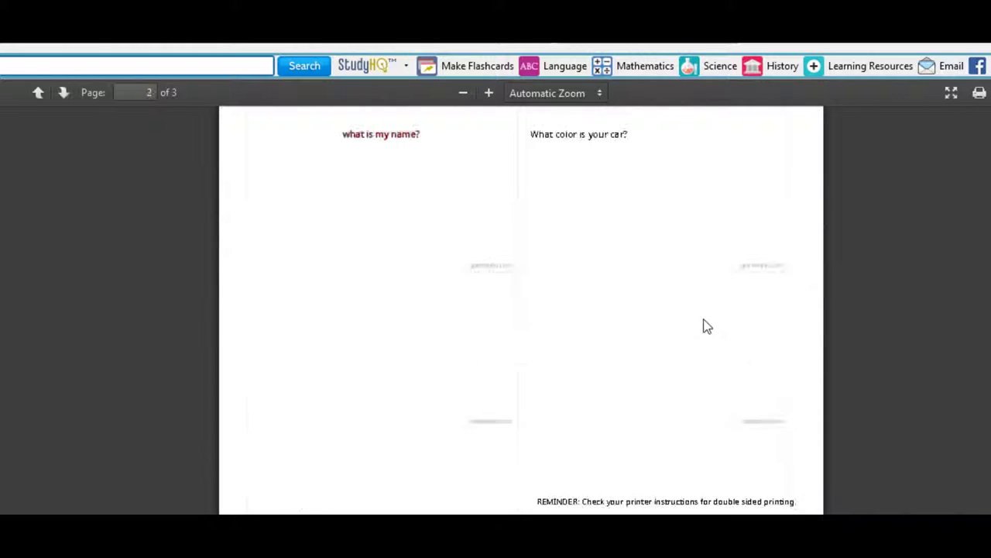